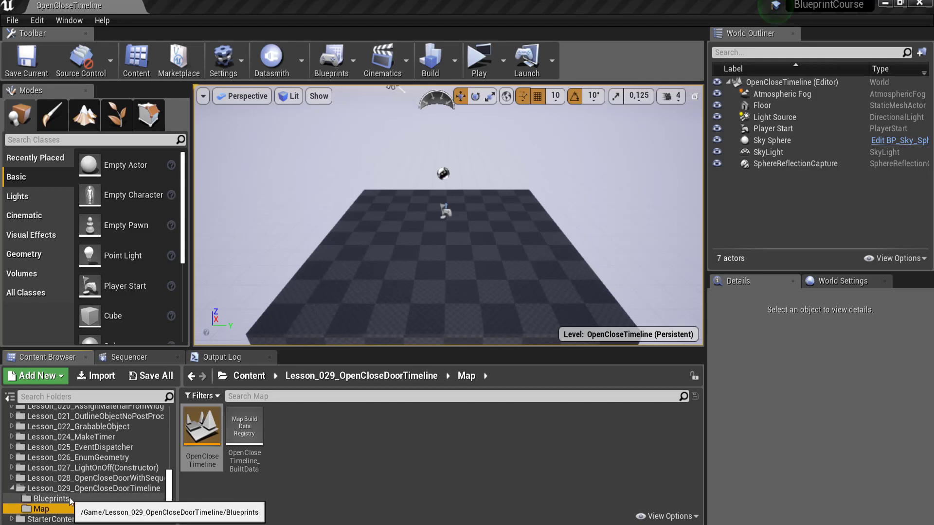
# Create an Actor Blueprint class named bp_OpenCloseDoor in the Blueprints folder and open it.
pyautogui.click(69, 498)
pyautogui.rightClick(259, 439)
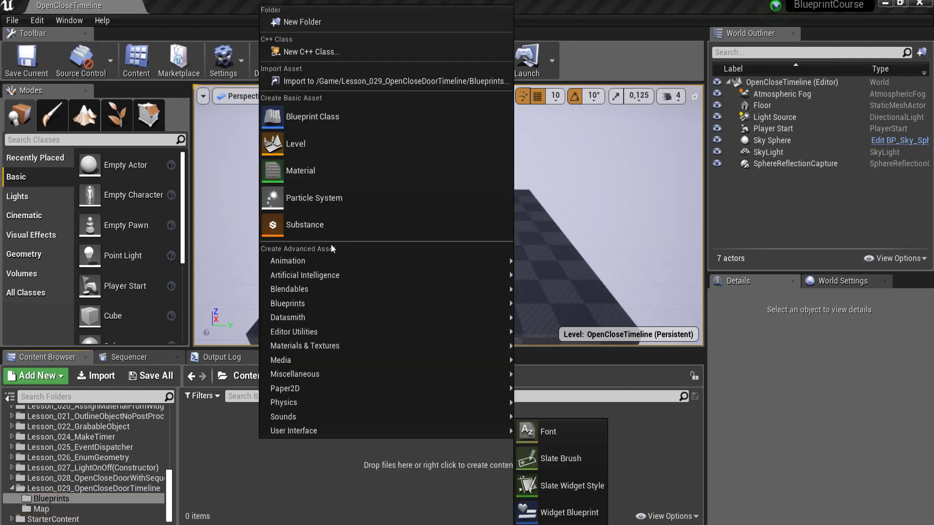
pyautogui.click(342, 121)
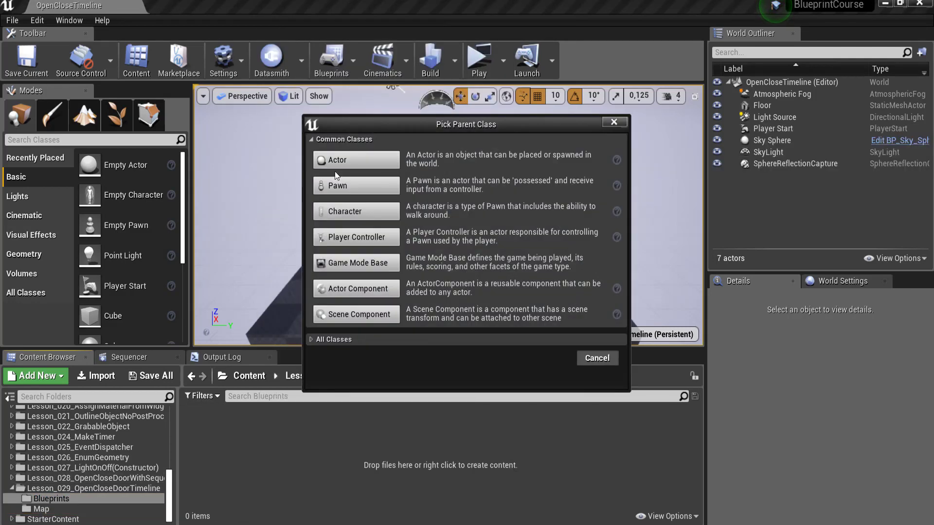
pyautogui.click(336, 165)
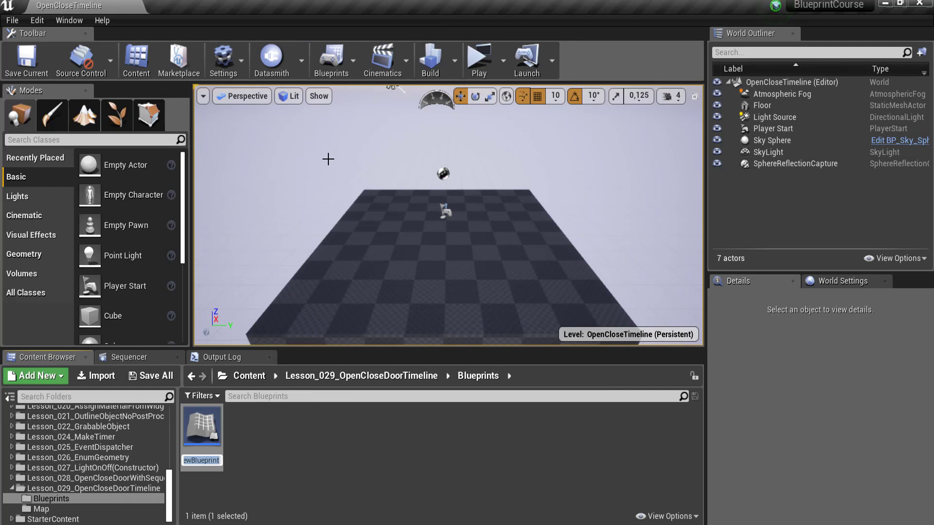
pyautogui.write('bp_')
pyautogui.write('Open')
pyautogui.write('Close')
pyautogui.write('D')
pyautogui.write('oor')
pyautogui.press('Return')
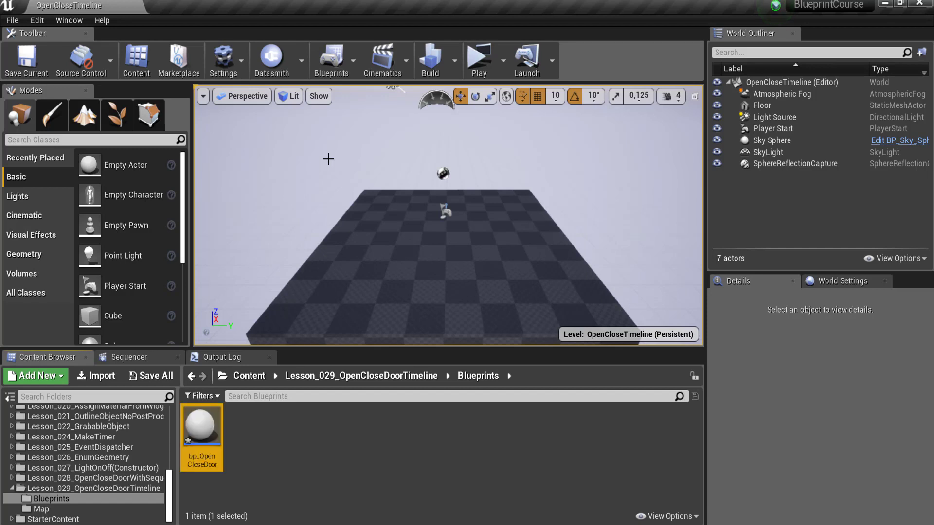
pyautogui.doubleClick(202, 433)
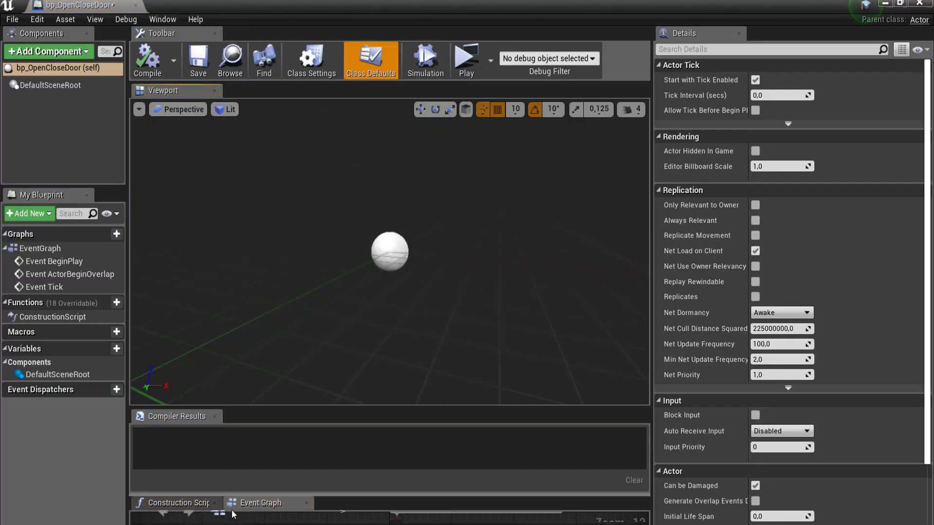
# Dock the Construction Script and Event Graph tabs alongside the viewport.
pyautogui.moveTo(175, 503); pyautogui.dragTo(267, 89)
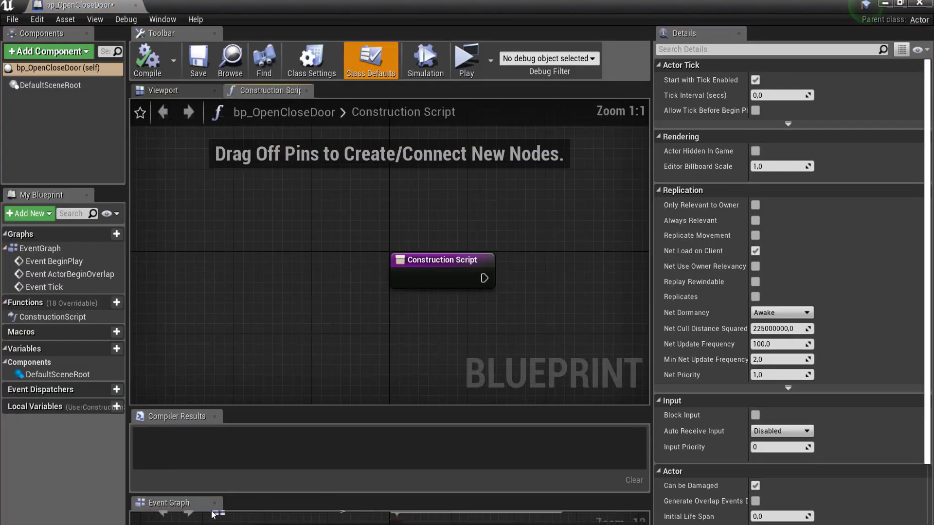
pyautogui.moveTo(167, 503)
pyautogui.mouseDown()
pyautogui.moveTo(372, 106)
pyautogui.moveTo(368, 91)
pyautogui.mouseUp()
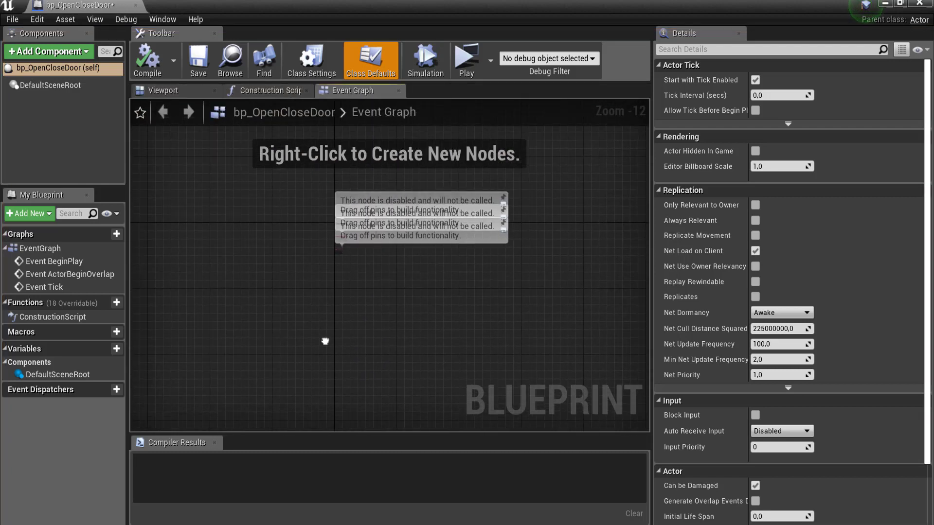
pyautogui.scroll(2, 354, 293)
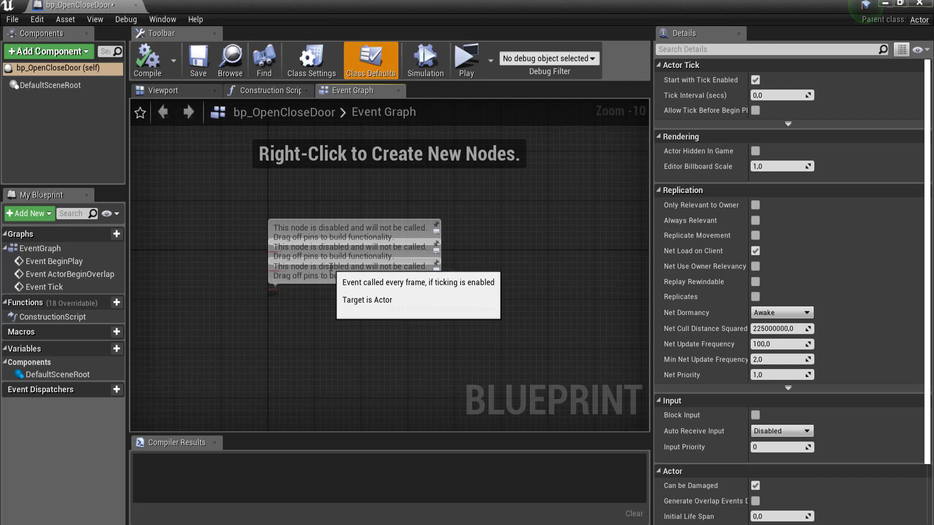
pyautogui.scroll(2, 245, 281)
pyautogui.scroll(2, 245, 281)
pyautogui.scroll(2, 244, 276)
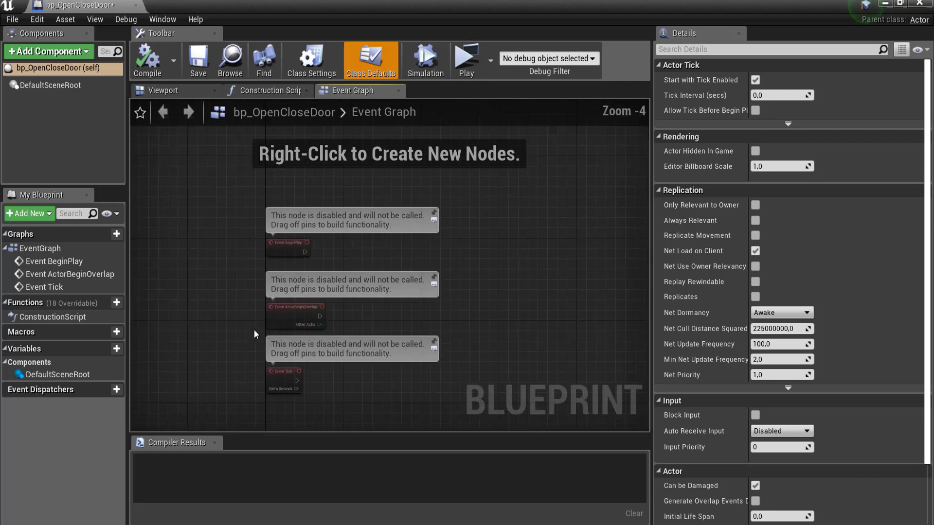
pyautogui.scroll(1, 254, 330)
# Delete the Event ActorBeginOverlap and Event Tick nodes, leaving only Event BeginPlay.
pyautogui.moveTo(243, 314); pyautogui.dragTo(388, 397)
pyautogui.press('Delete')
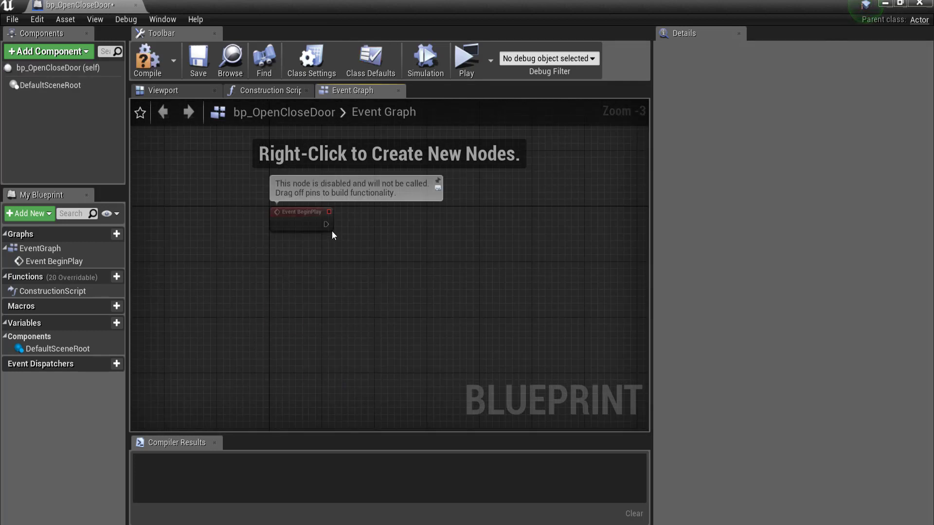
pyautogui.scroll(3, 326, 263)
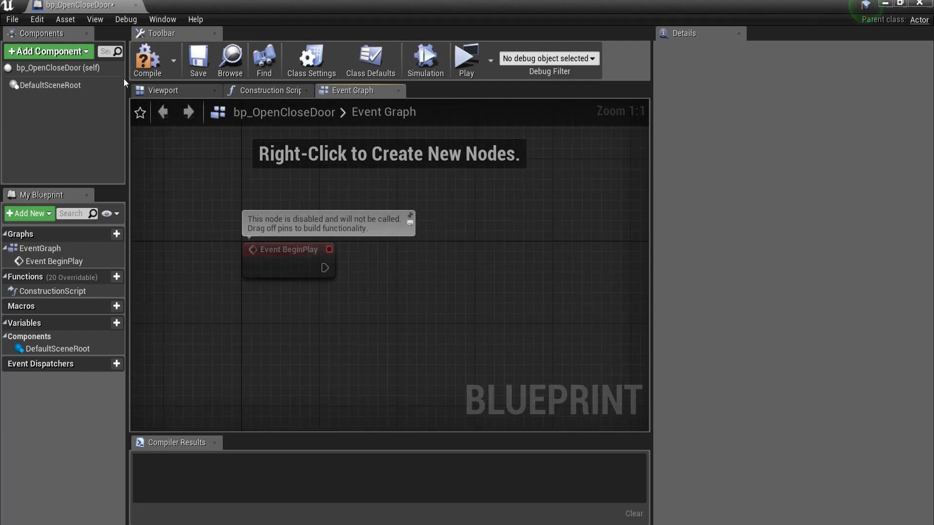
# Compile the blueprint and add an Enable Input node after Event BeginPlay.
pyautogui.click(147, 57)
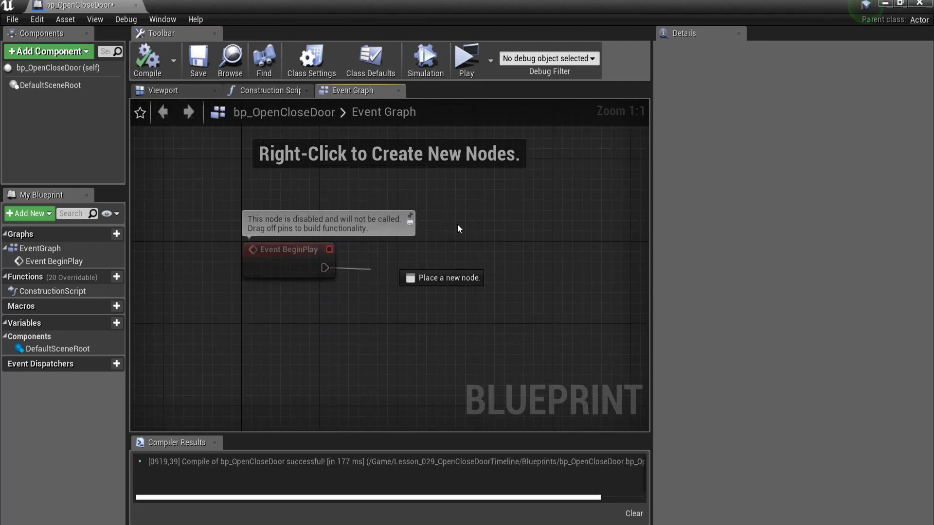
pyautogui.moveTo(325, 267); pyautogui.dragTo(467, 208)
pyautogui.write('ena')
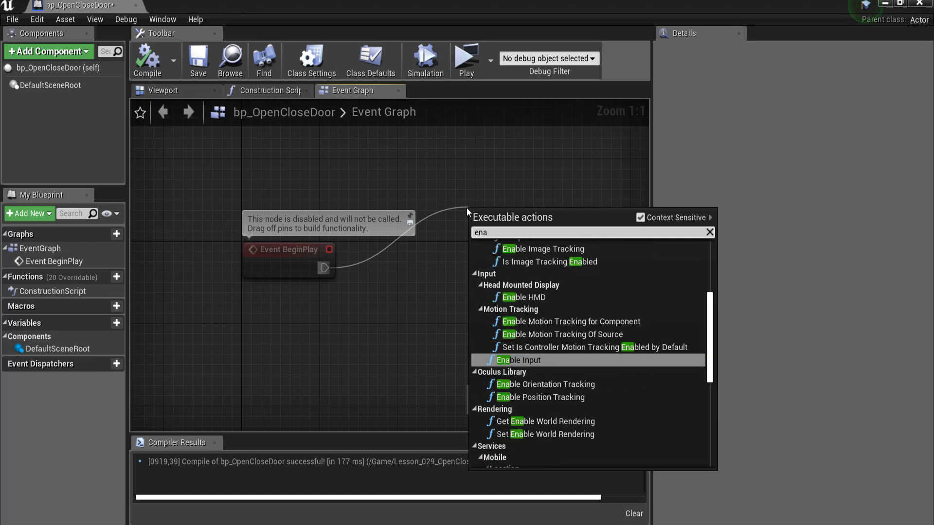
pyautogui.write('blei')
pyautogui.press('Return')
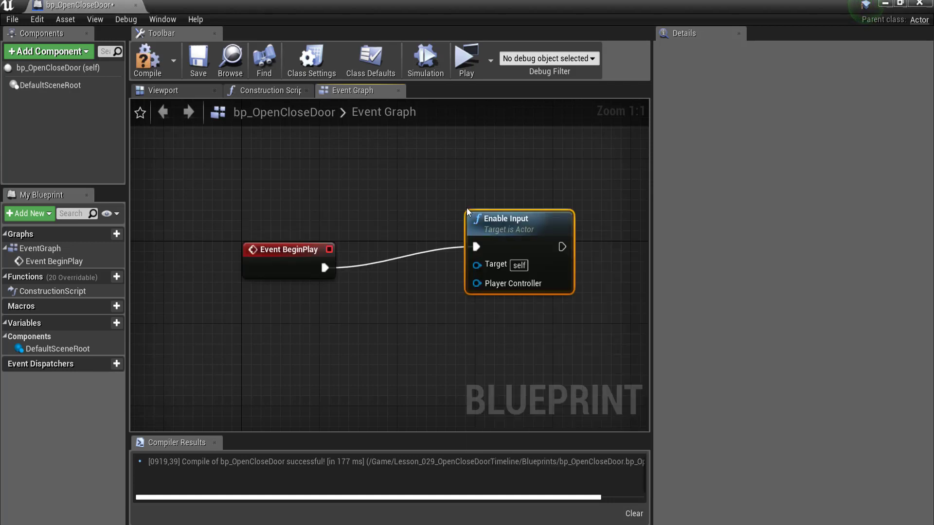
# Feed Enable Input's Player Controller pin from a new Get Player Controller node.
pyautogui.moveTo(476, 283); pyautogui.dragTo(358, 340)
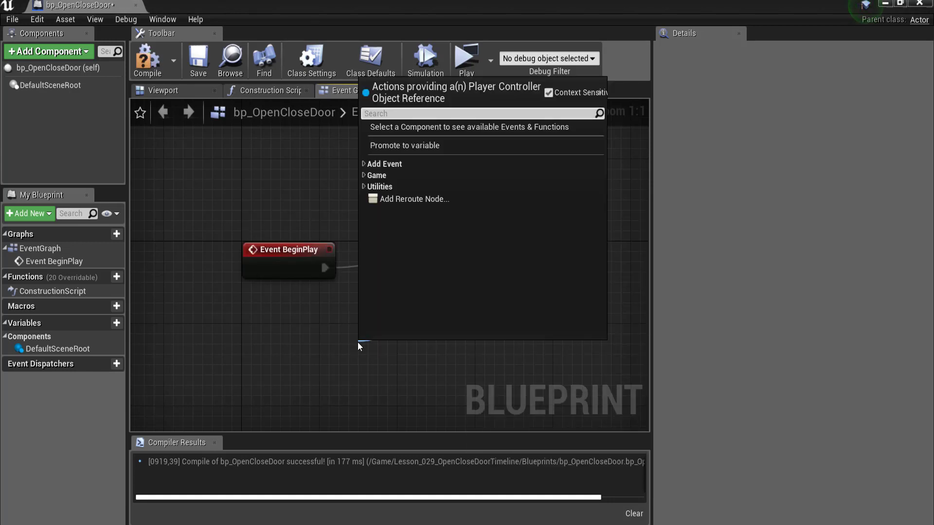
pyautogui.write('getpl')
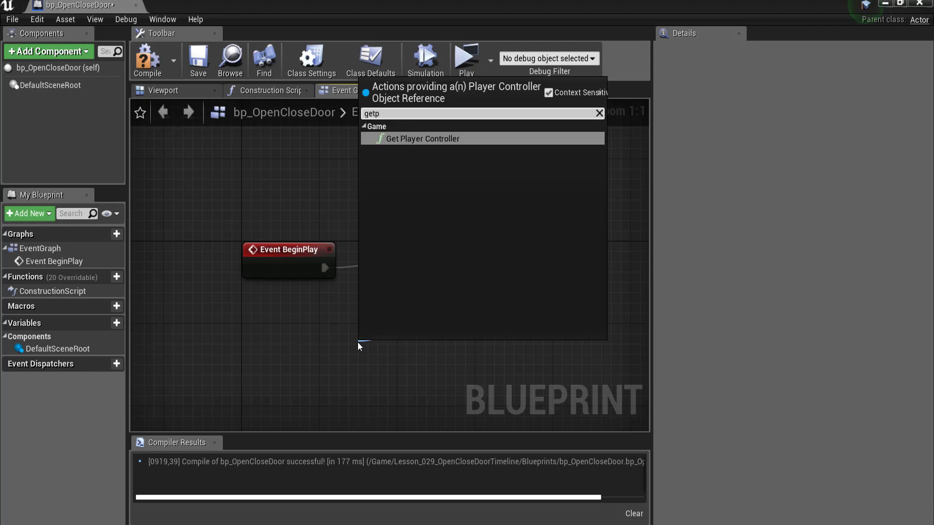
pyautogui.write('a')
pyautogui.press('Return')
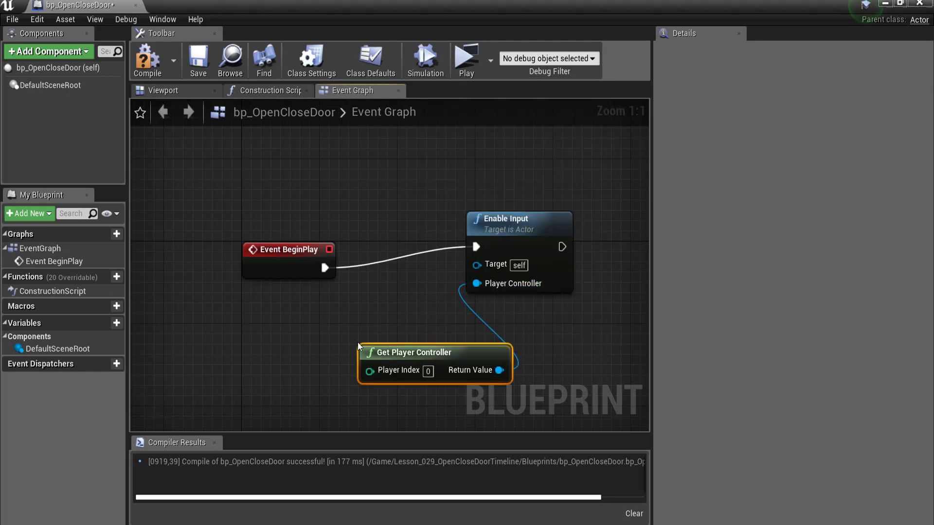
# Arrange the three nodes neatly, select them together and centre them in the graph.
pyautogui.moveTo(454, 351); pyautogui.dragTo(337, 340)
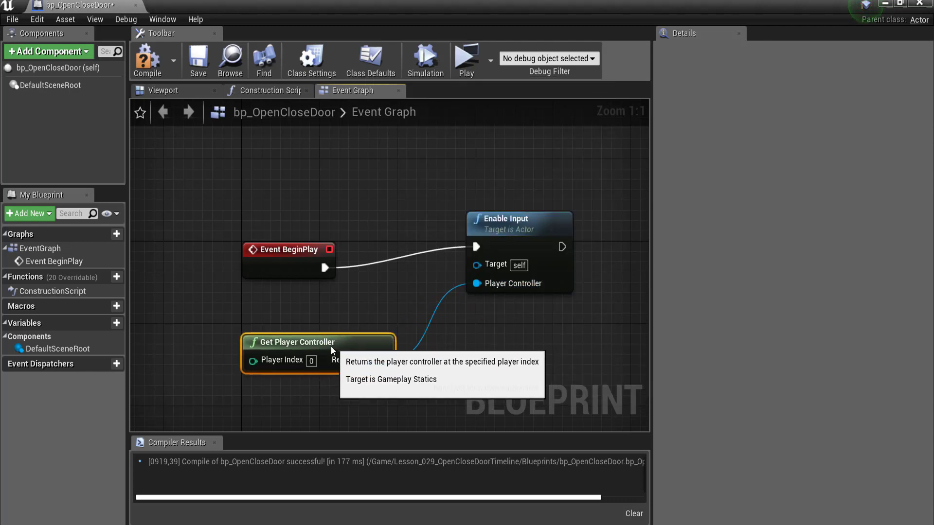
pyautogui.moveTo(519, 228); pyautogui.dragTo(508, 249)
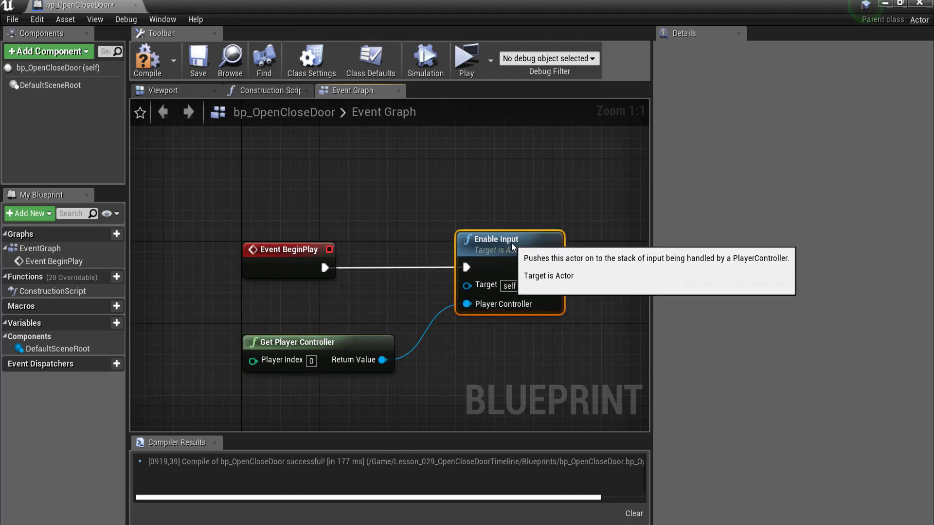
pyautogui.moveTo(246, 204)
pyautogui.mouseDown()
pyautogui.moveTo(319, 314)
pyautogui.moveTo(518, 380)
pyautogui.mouseUp()
pyautogui.scroll(-1, 396, 247)
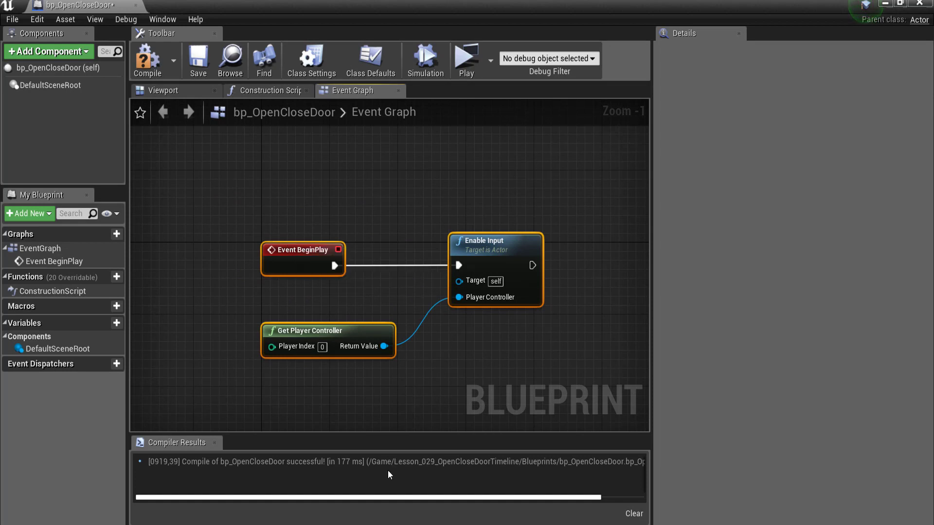
pyautogui.moveTo(410, 371); pyautogui.dragTo(386, 317, button='right')
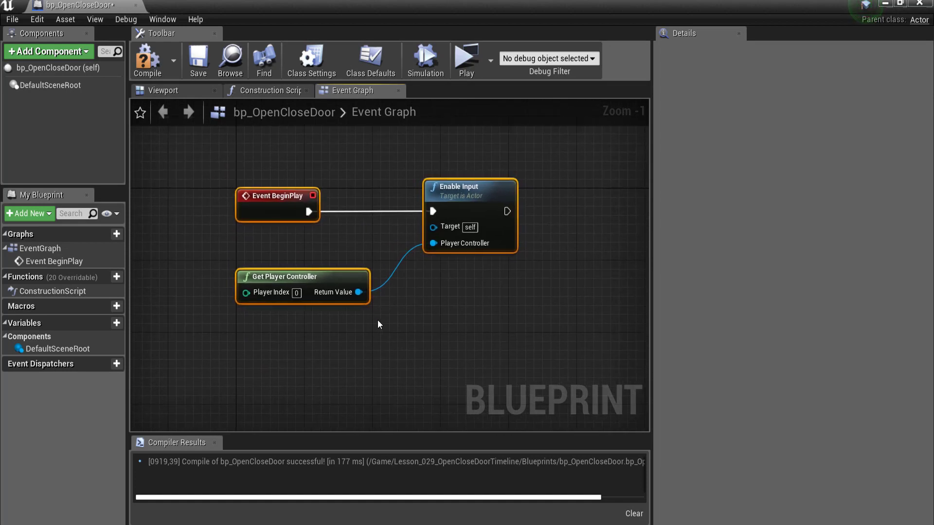
# Wrap the selected nodes in a comment titled EnableInput with a green comment colour.
pyautogui.press('c')
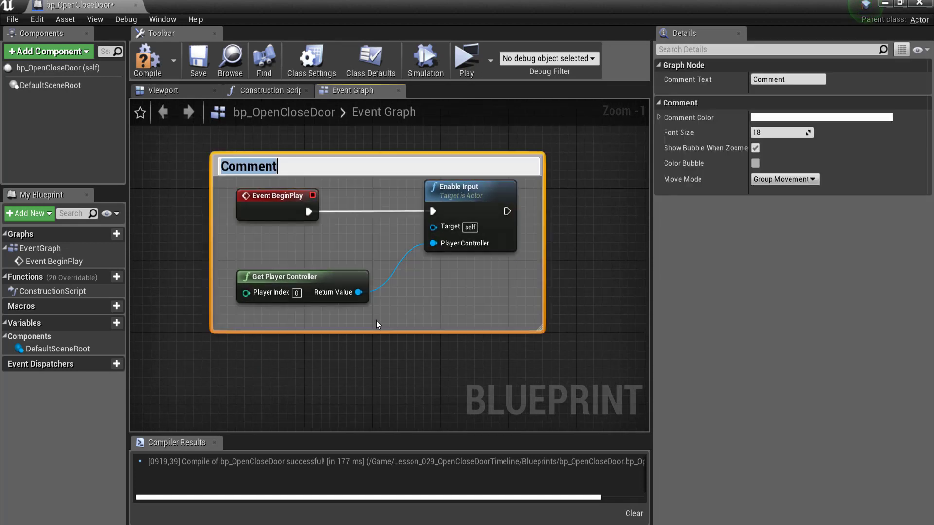
pyautogui.write('E')
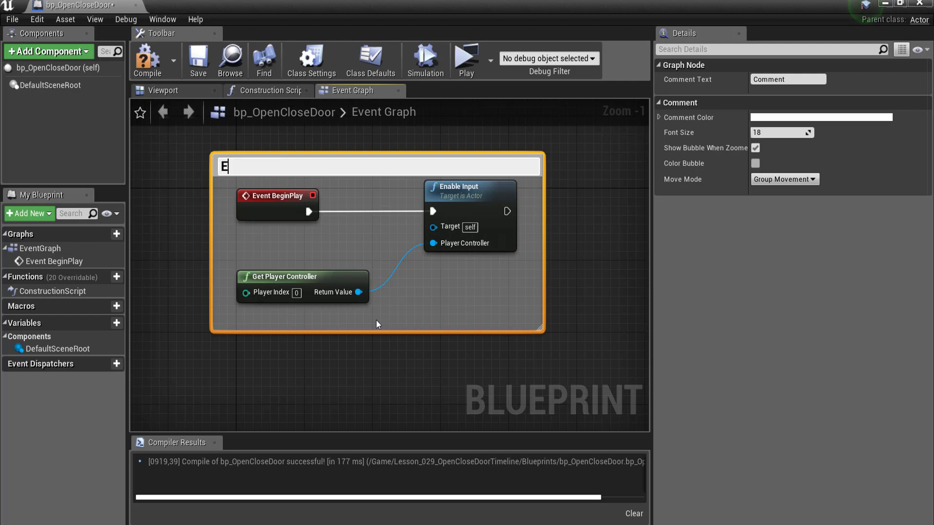
pyautogui.write('nable')
pyautogui.write('Input')
pyautogui.press('Return')
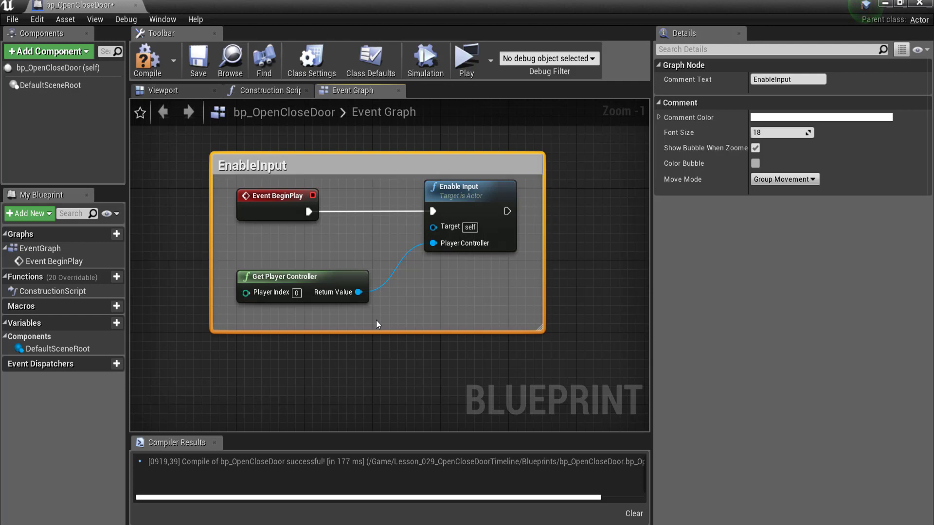
pyautogui.click(798, 117)
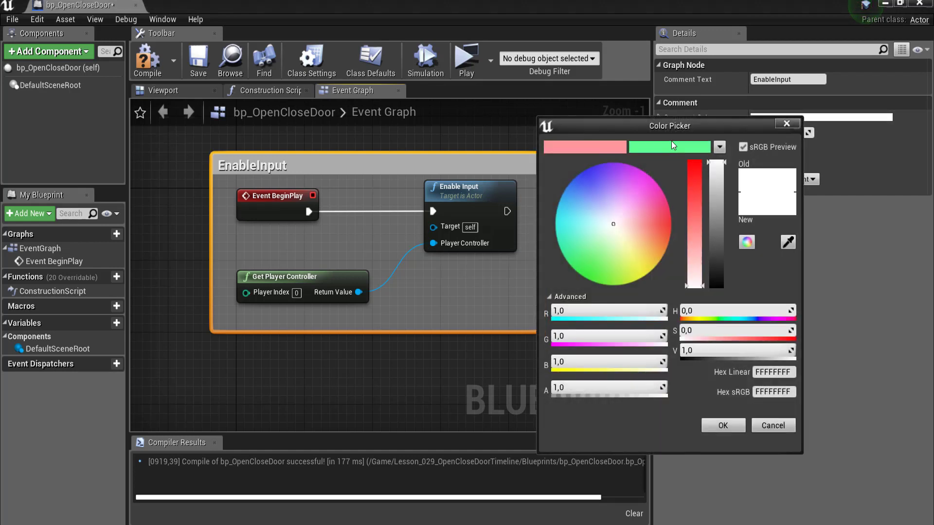
pyautogui.click(672, 149)
pyautogui.click(724, 425)
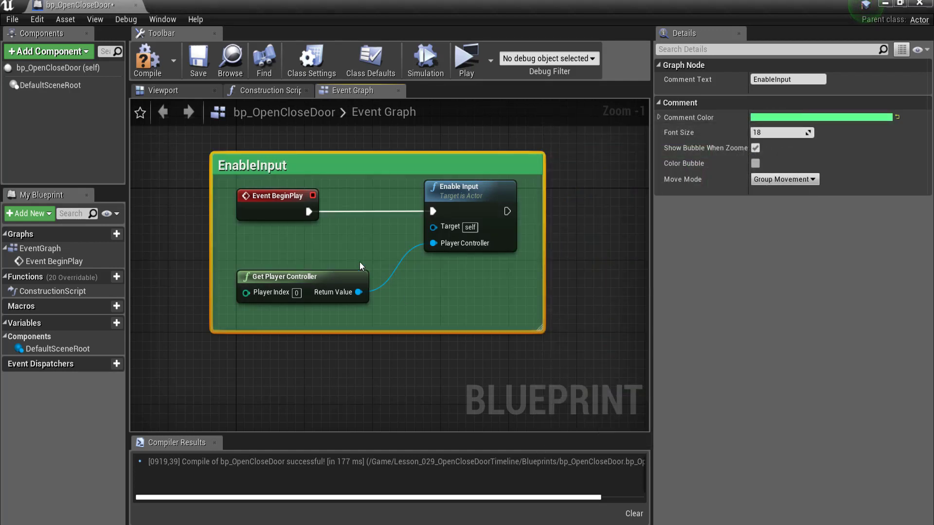
# Recompile bp_OpenCloseDoor and zoom around the graph to check the result.
pyautogui.scroll(-3, 336, 234)
pyautogui.click(147, 59)
pyautogui.scroll(1, 341, 291)
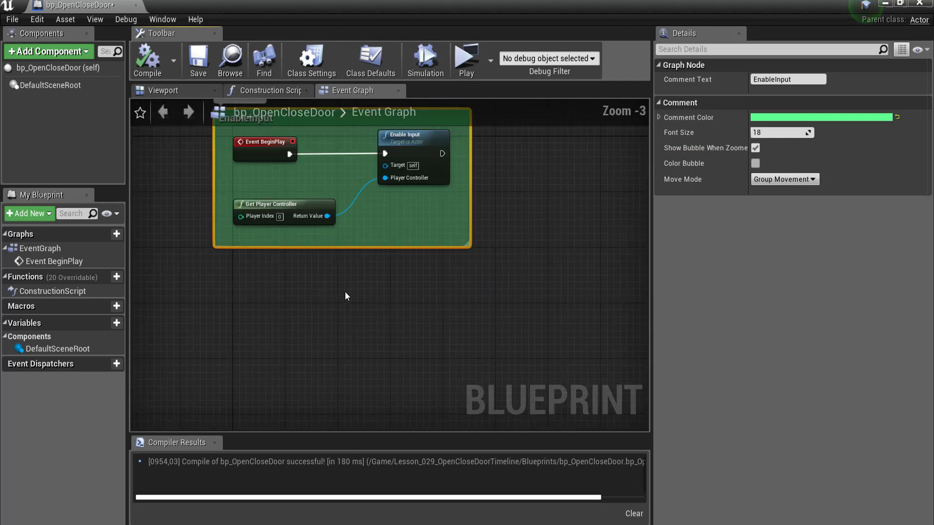
pyautogui.scroll(-1, 341, 292)
pyautogui.scroll(-1, 343, 193)
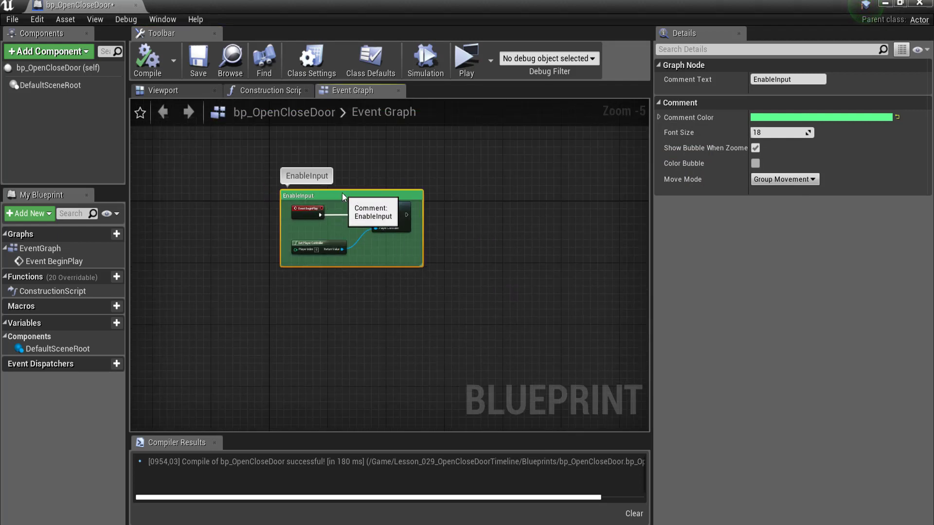
pyautogui.scroll(-2, 311, 224)
pyautogui.scroll(4, 273, 244)
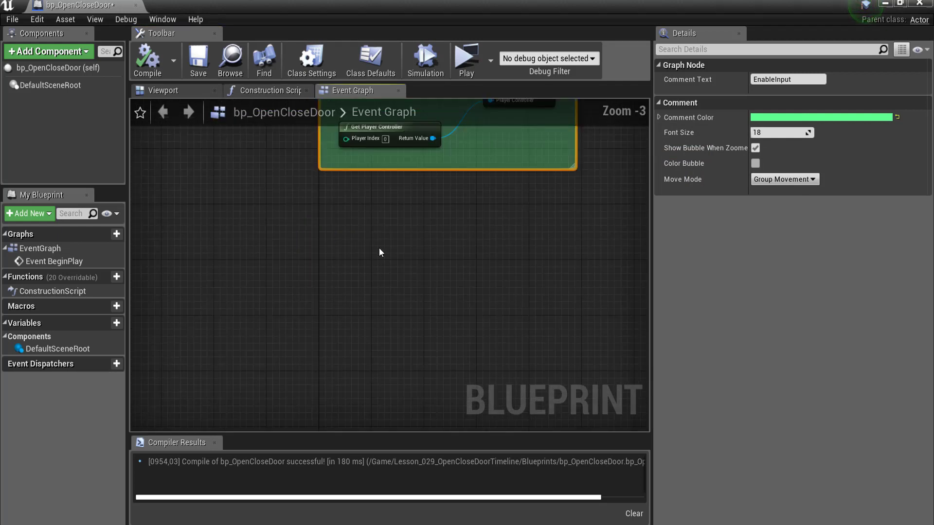
pyautogui.scroll(-2, 326, 274)
pyautogui.scroll(1, 275, 292)
# Search the blueprint actions for 'open', then dismiss the list without adding a node.
pyautogui.rightClick(268, 265)
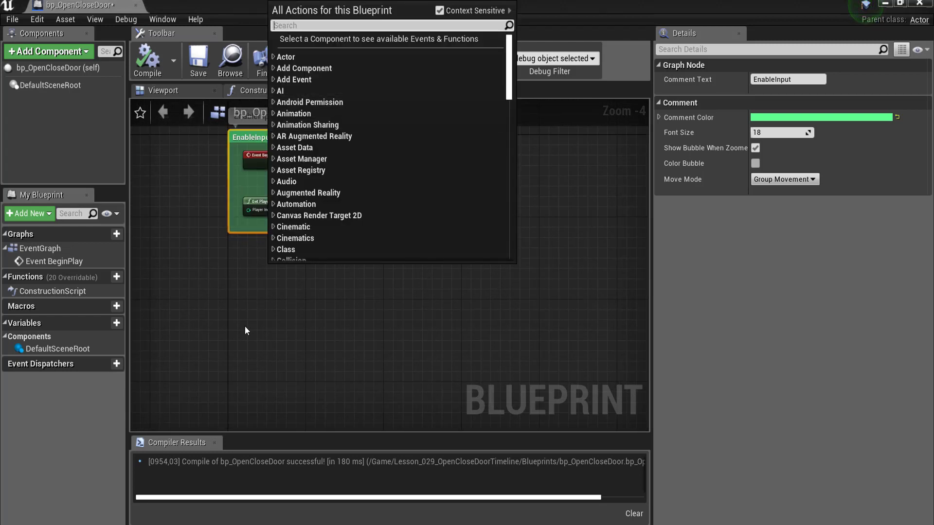
pyautogui.write('open')
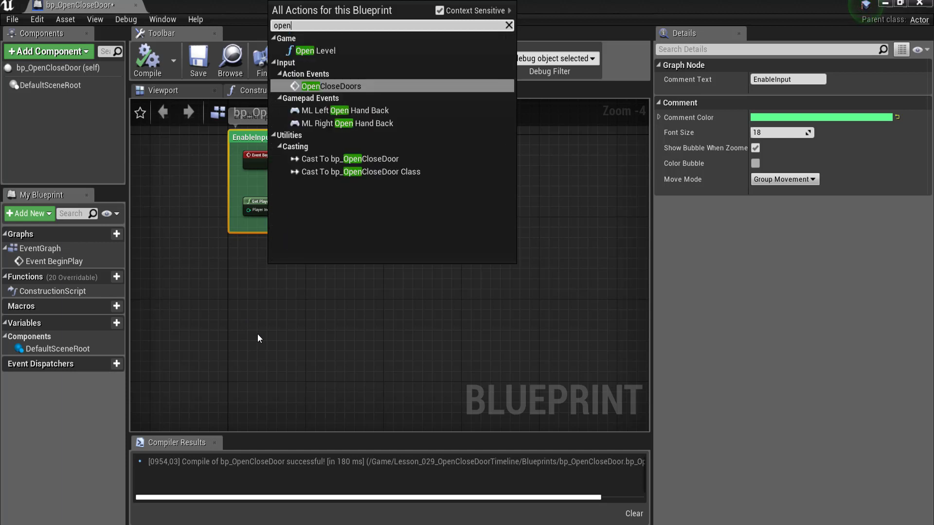
pyautogui.press('Return')
pyautogui.scroll(-3, 293, 261)
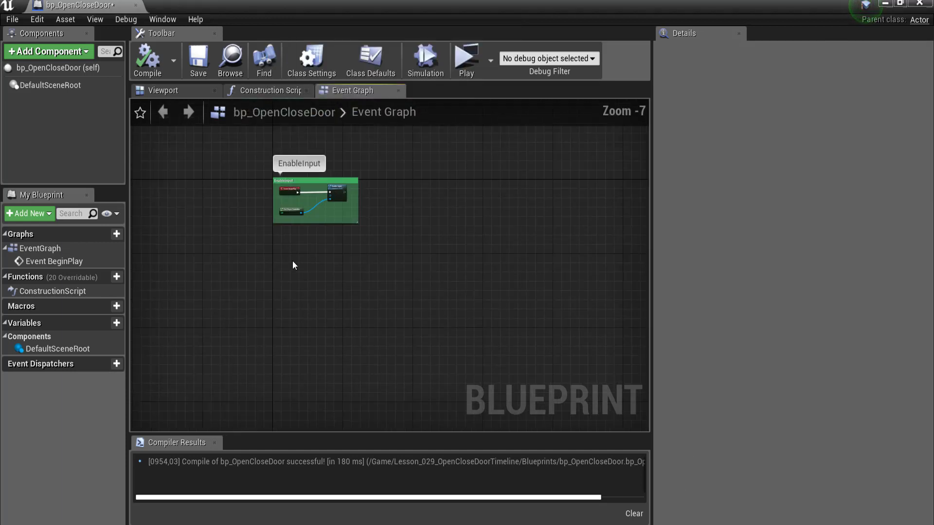
pyautogui.scroll(4, 276, 255)
# Add the InputAction OpenCloseDoors event via 'openclo' and place it below the comment.
pyautogui.rightClick(276, 256)
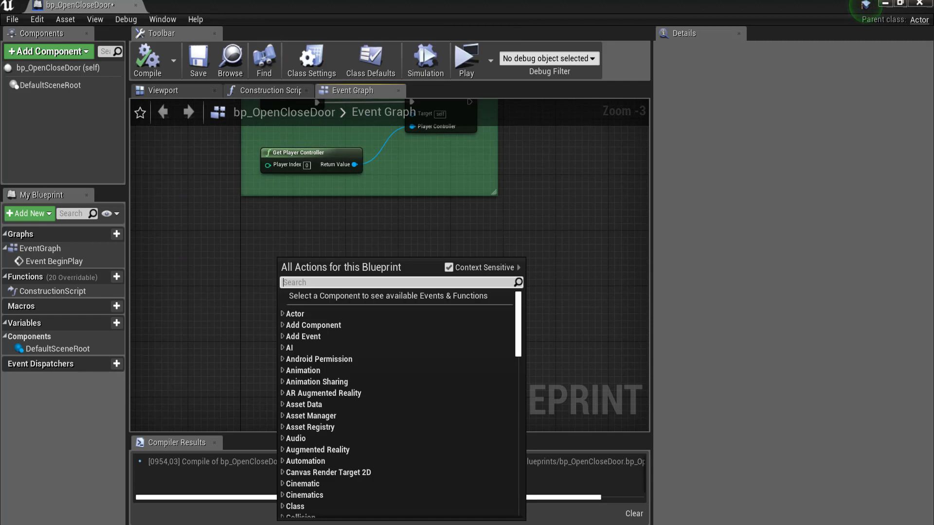
pyautogui.write('openclo')
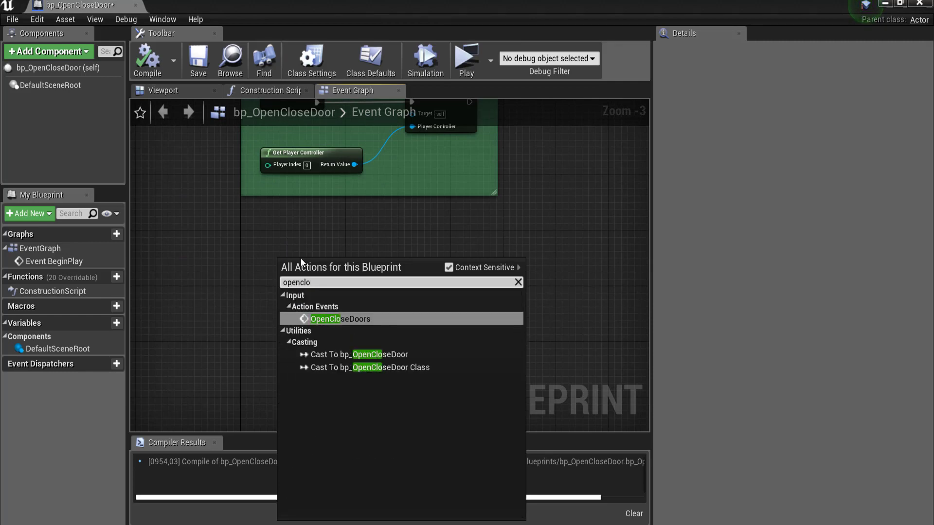
pyautogui.click(372, 319)
pyautogui.scroll(2, 289, 285)
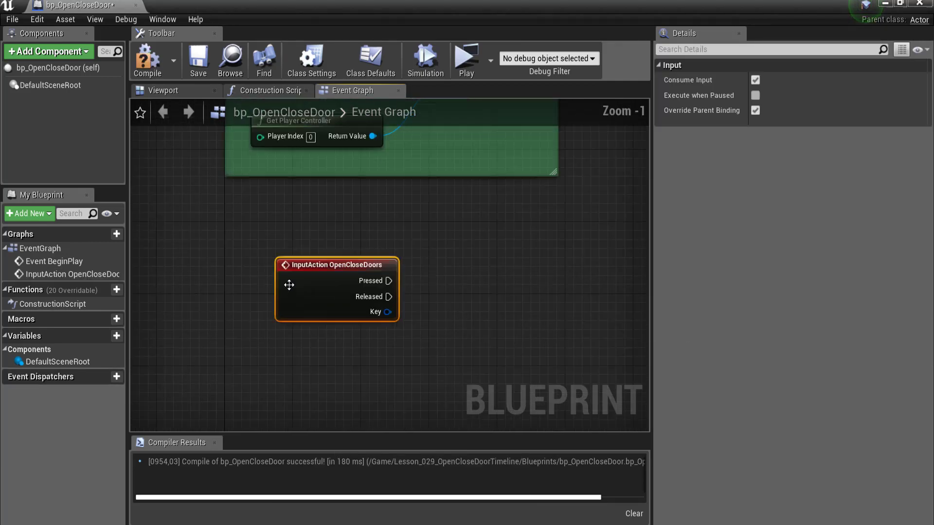
pyautogui.moveTo(306, 272); pyautogui.dragTo(255, 308)
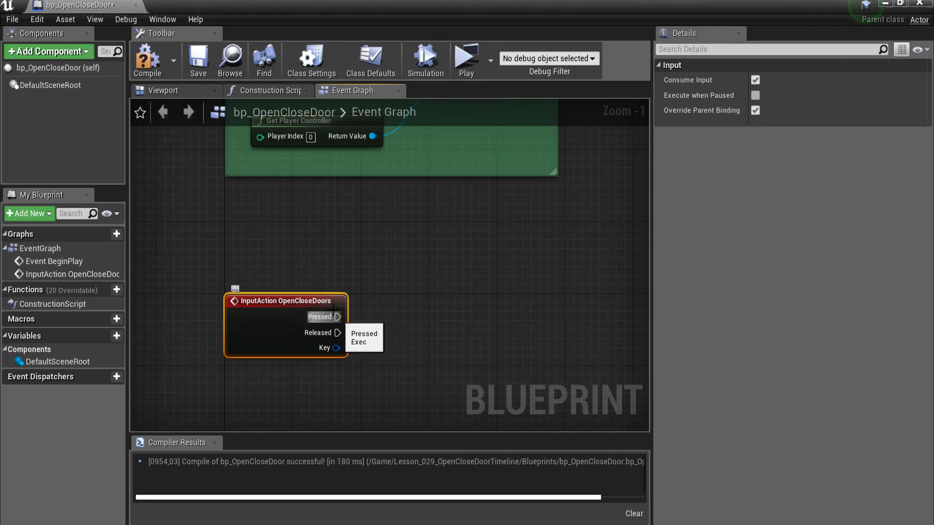
pyautogui.scroll(1, 334, 311)
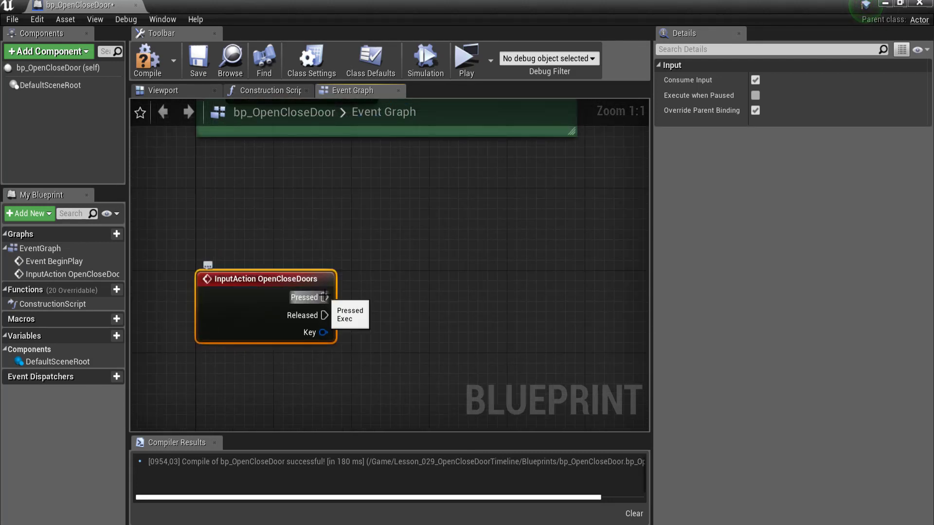
pyautogui.moveTo(325, 296); pyautogui.dragTo(436, 300)
# Add a Flip Flop node wired from the OpenCloseDoors Pressed output using 'flipf'.
pyautogui.write('flipf')
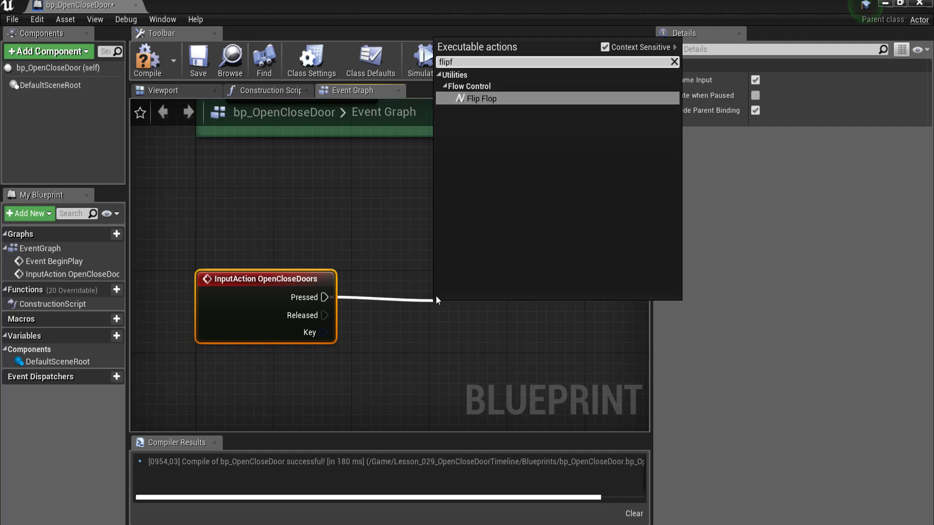
pyautogui.click(508, 97)
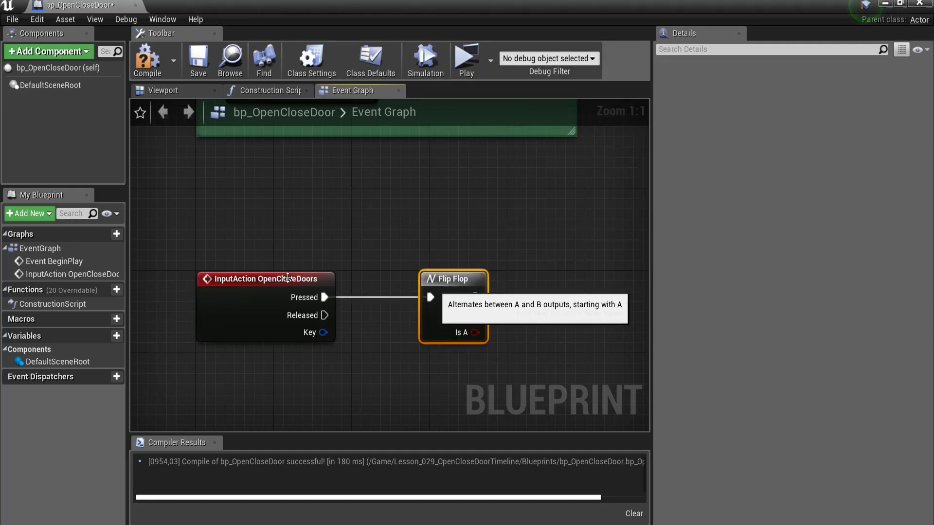
pyautogui.scroll(-2, 243, 270)
pyautogui.scroll(2, 432, 305)
pyautogui.scroll(-3, 275, 224)
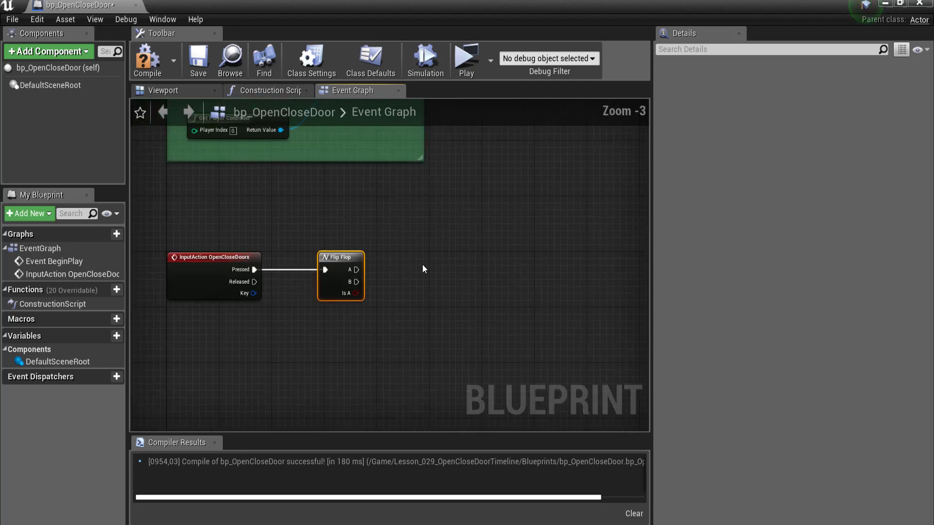
pyautogui.scroll(3, 422, 264)
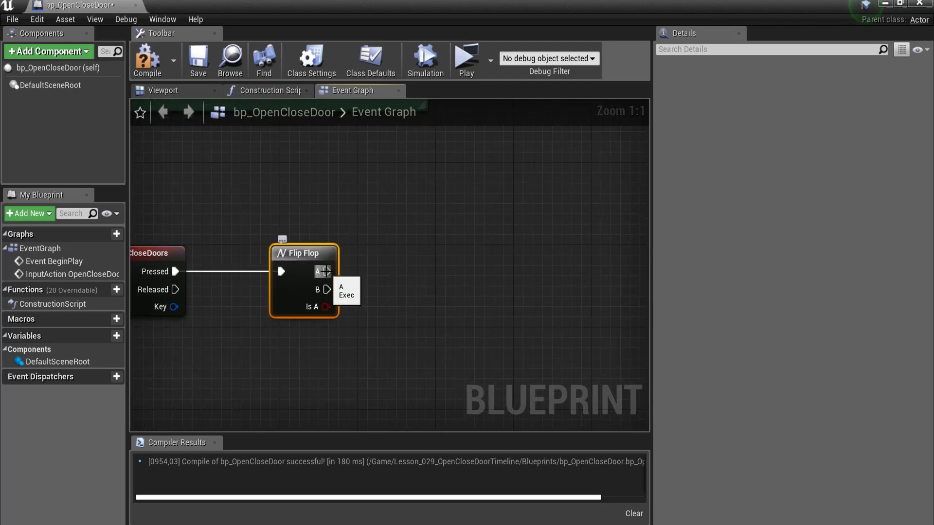
pyautogui.moveTo(327, 271)
pyautogui.mouseDown()
pyautogui.moveTo(460, 281)
pyautogui.moveTo(458, 267)
pyautogui.mouseUp()
# Add a Timeline node from Flip Flop A and rename it OpenCloseDoor.
pyautogui.write('timelin')
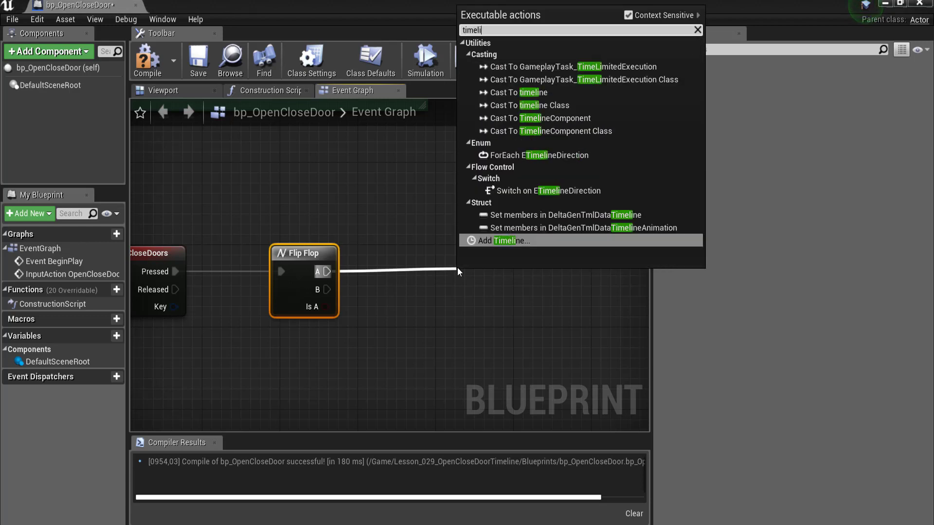
pyautogui.write('e')
pyautogui.press('Return')
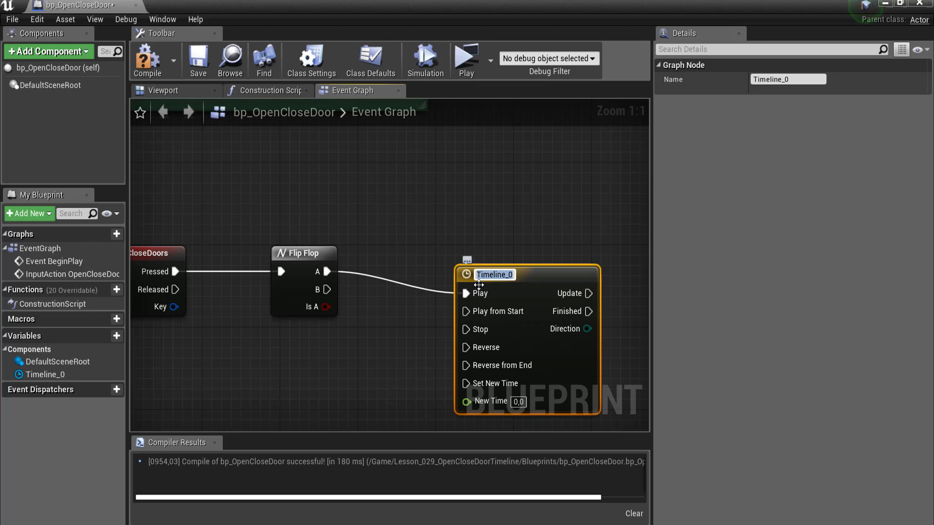
pyautogui.write('OpenC')
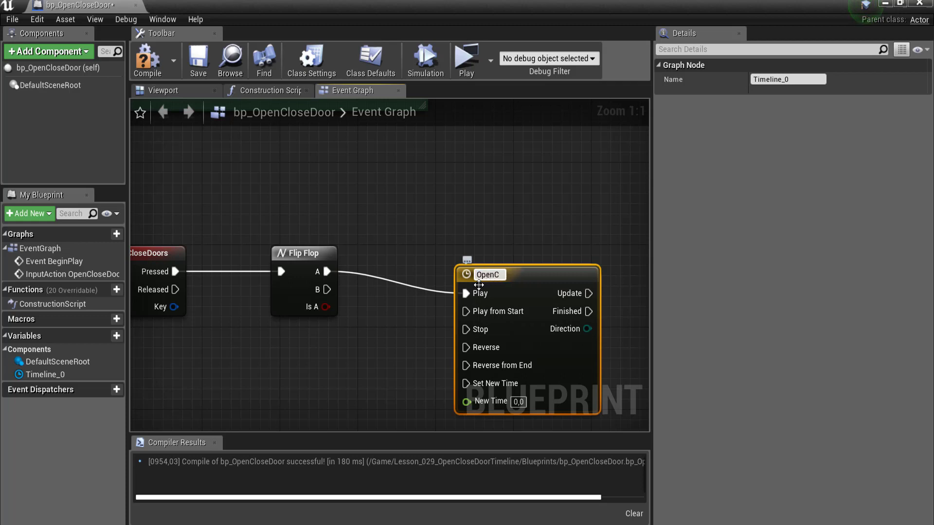
pyautogui.write('loseD')
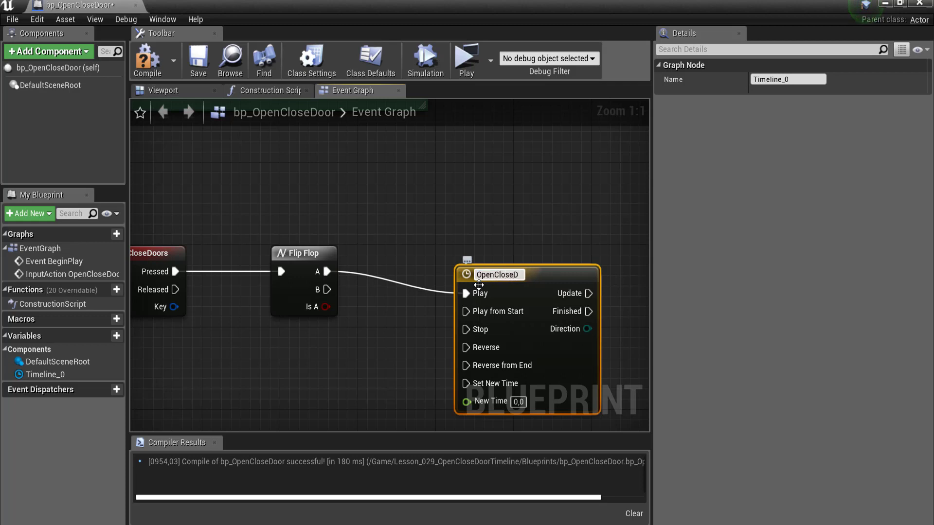
pyautogui.write('oor')
pyautogui.press('Return')
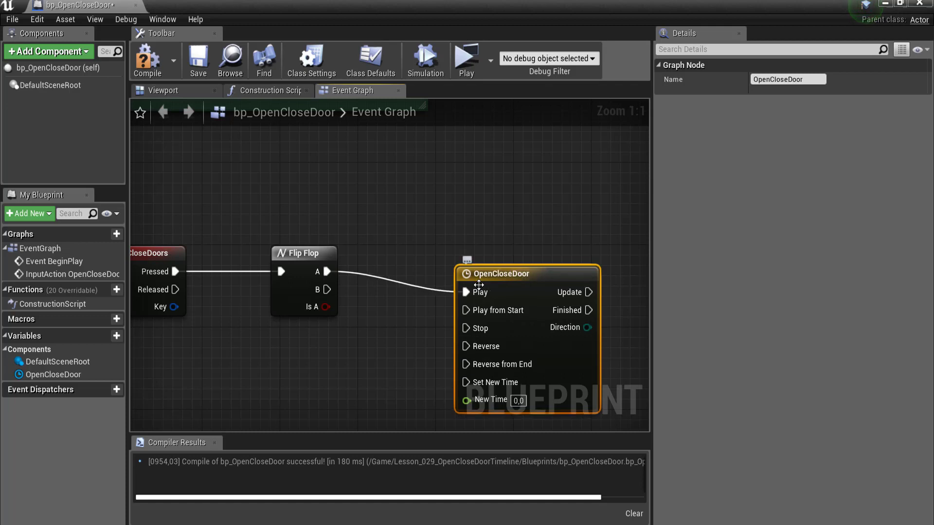
pyautogui.moveTo(503, 265); pyautogui.dragTo(493, 246)
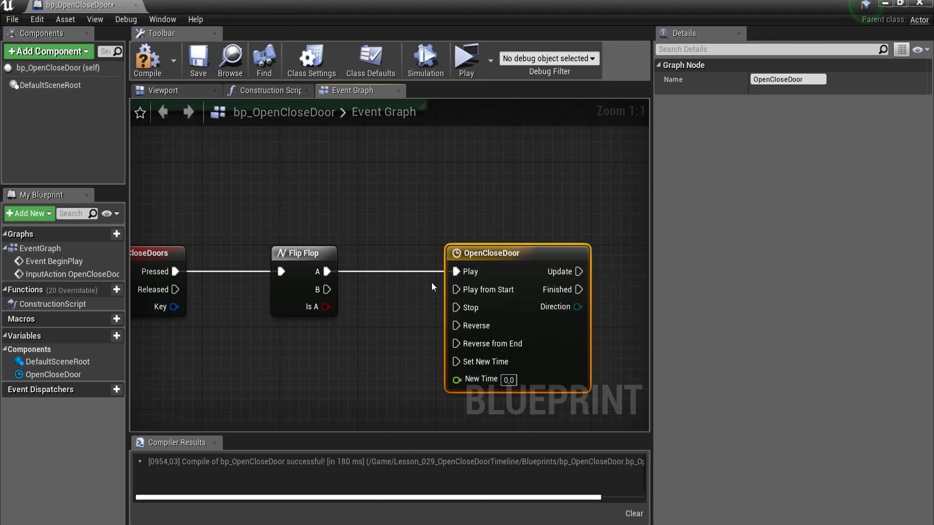
# Rewire Flip Flop A from the timeline's Play input to Play from Start.
pyautogui.keyDown('alt'); pyautogui.click(460, 271); pyautogui.keyUp('alt')
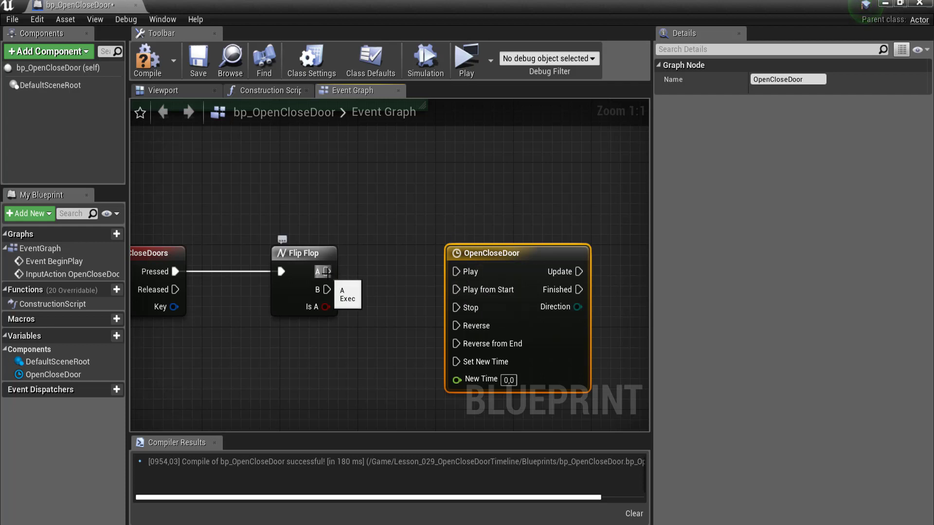
pyautogui.moveTo(327, 272); pyautogui.dragTo(459, 293)
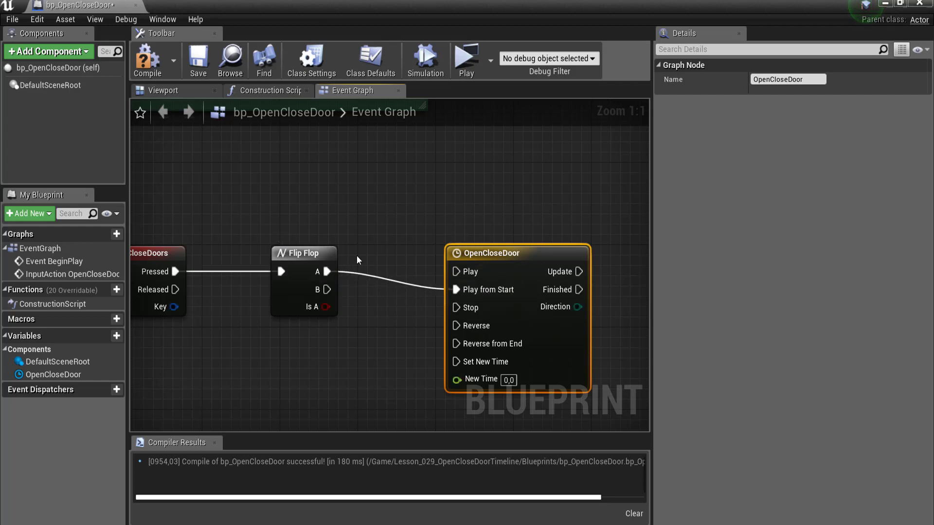
pyautogui.scroll(-2, 341, 248)
pyautogui.scroll(2, 461, 317)
pyautogui.moveTo(467, 226); pyautogui.dragTo(477, 226)
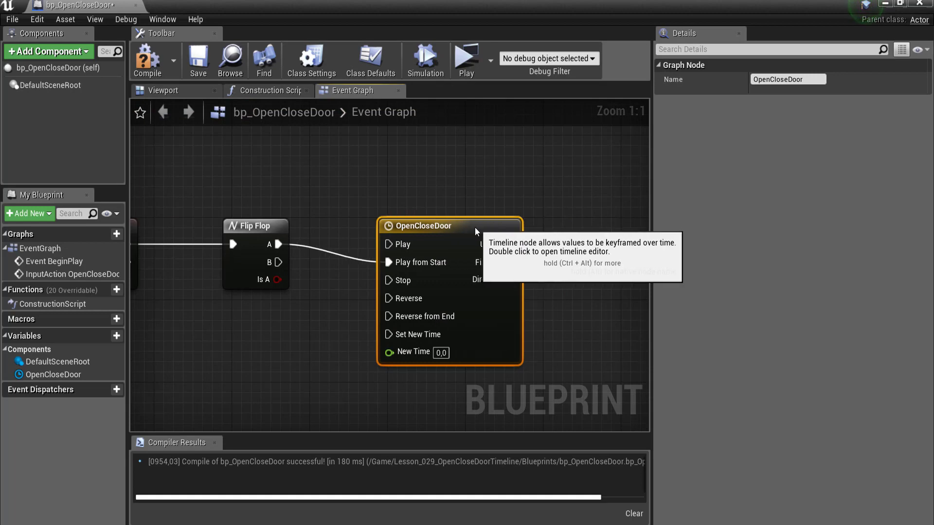
pyautogui.scroll(-4, 457, 311)
pyautogui.scroll(3, 455, 272)
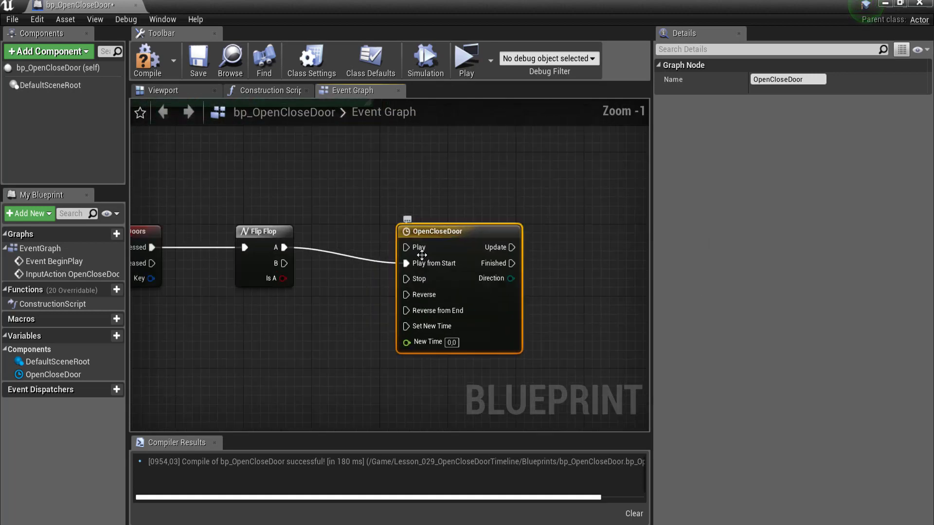
pyautogui.scroll(1, 467, 234)
pyautogui.scroll(-2, 472, 229)
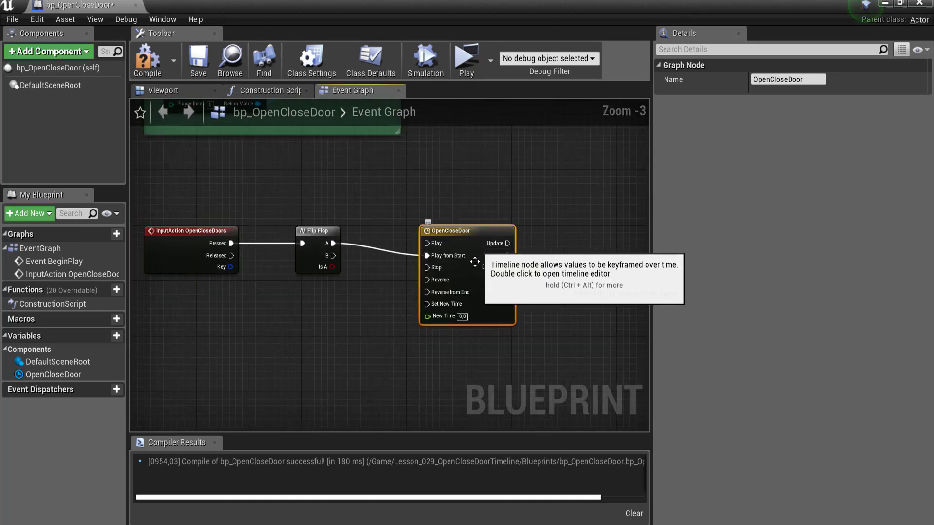
pyautogui.scroll(1, 489, 287)
pyautogui.scroll(1, 494, 289)
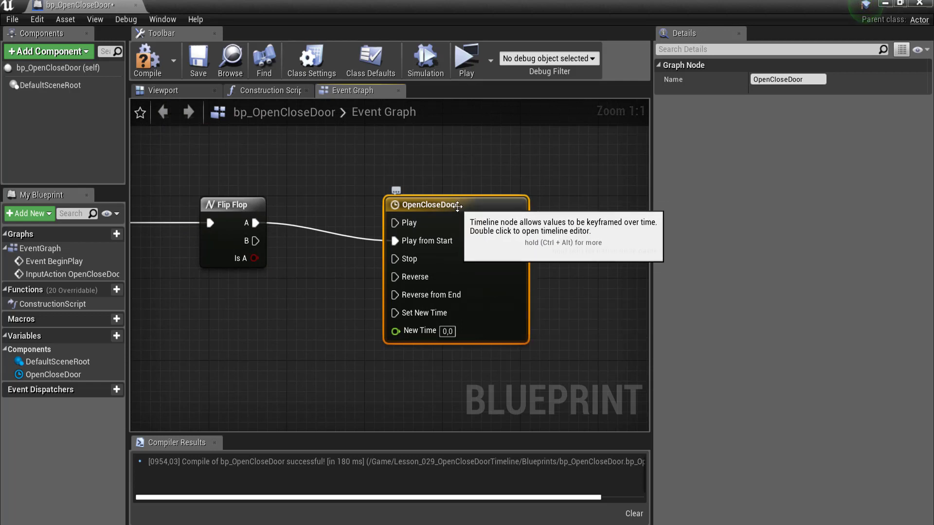
# In the OpenCloseDoor timeline, add a vector track and hide its X and Y curves.
pyautogui.doubleClick(467, 205)
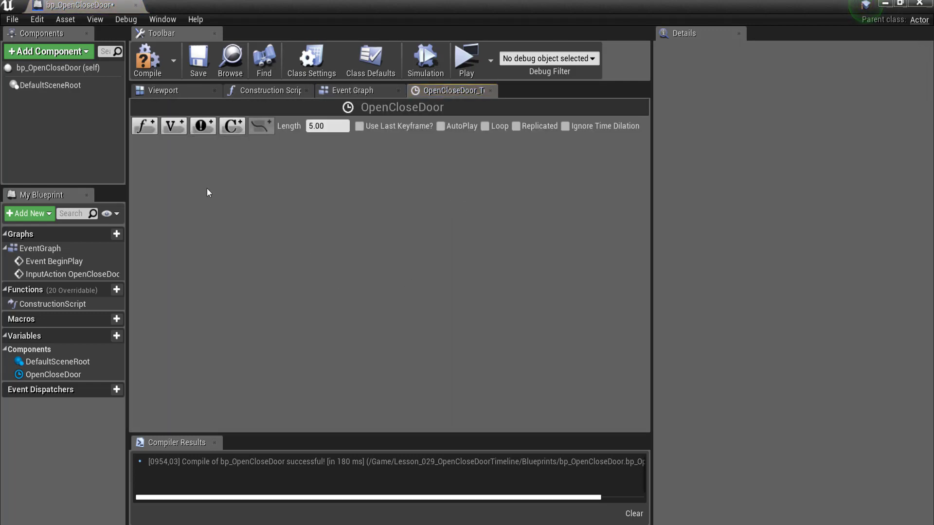
pyautogui.click(171, 128)
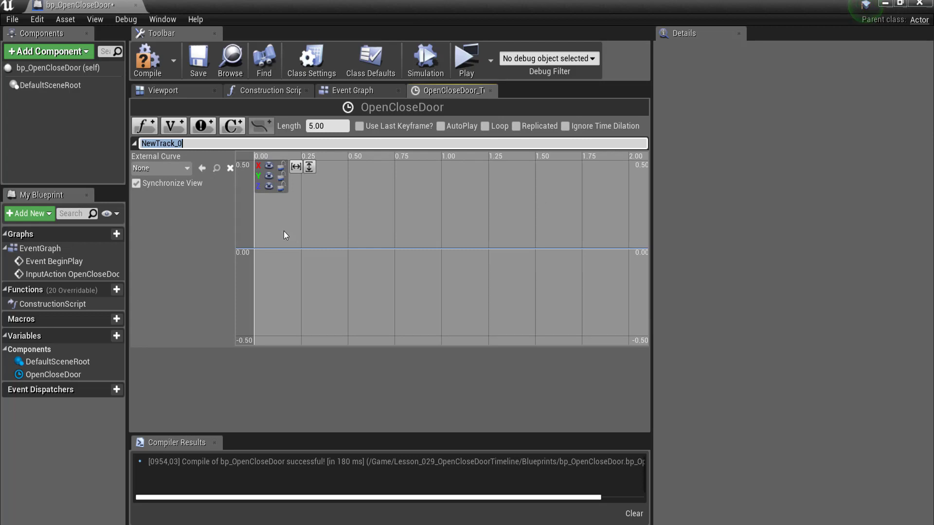
pyautogui.click(270, 165)
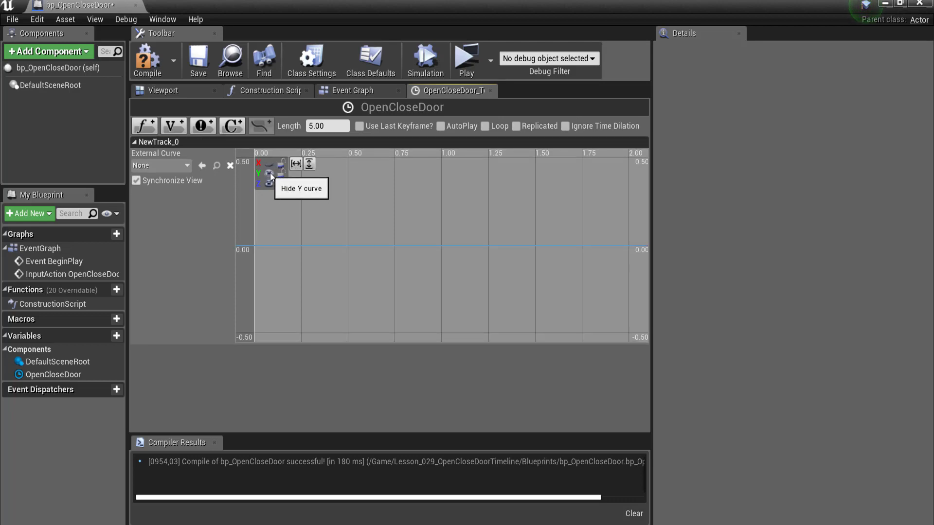
pyautogui.click(270, 173)
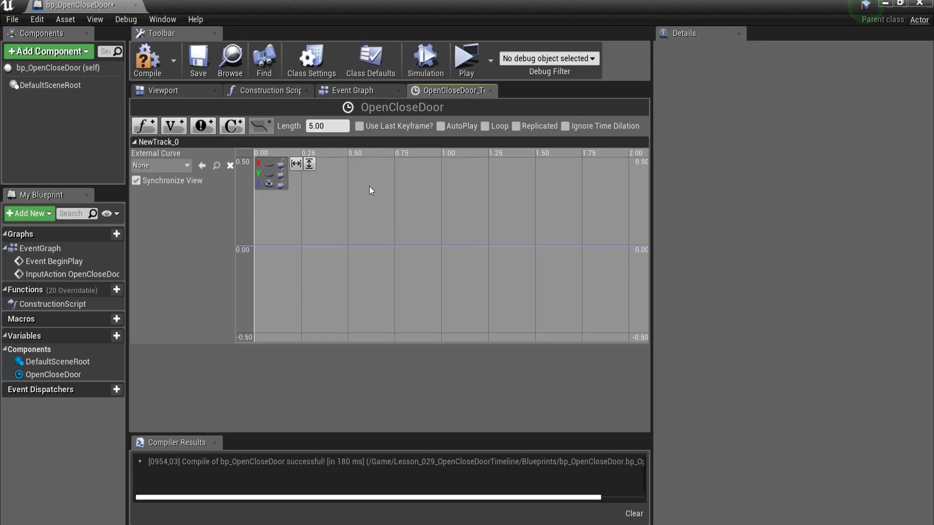
# Set the timeline length to 1.50 seconds.
pyautogui.click(337, 127)
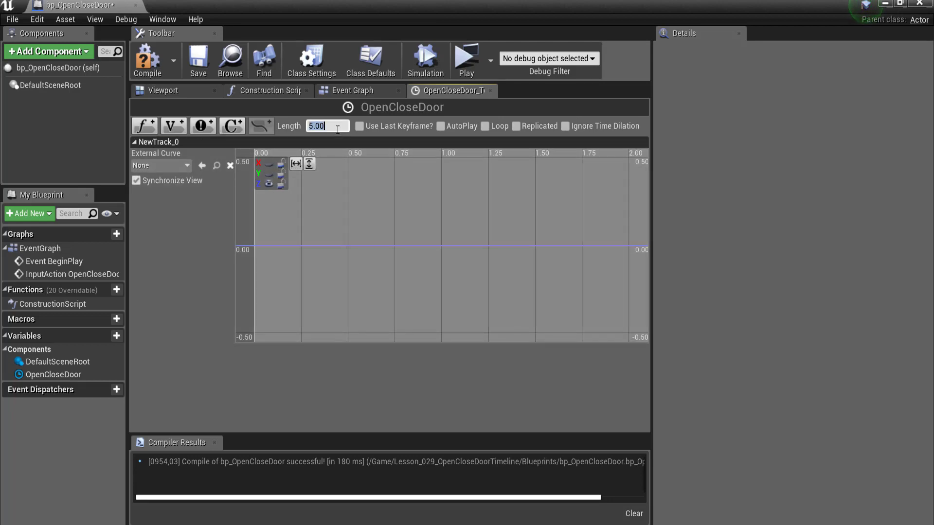
pyautogui.write('2')
pyautogui.press('Return')
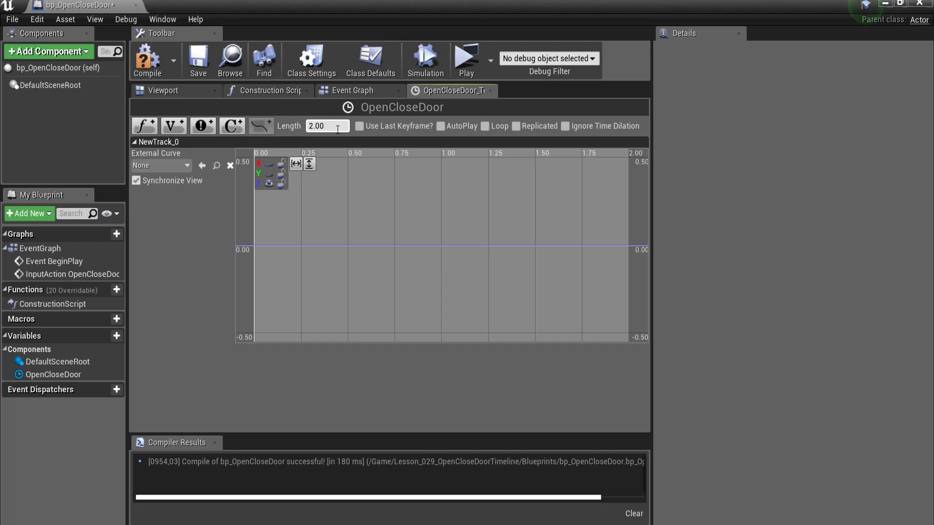
pyautogui.click(338, 127)
pyautogui.write('1.5')
pyautogui.press('Return')
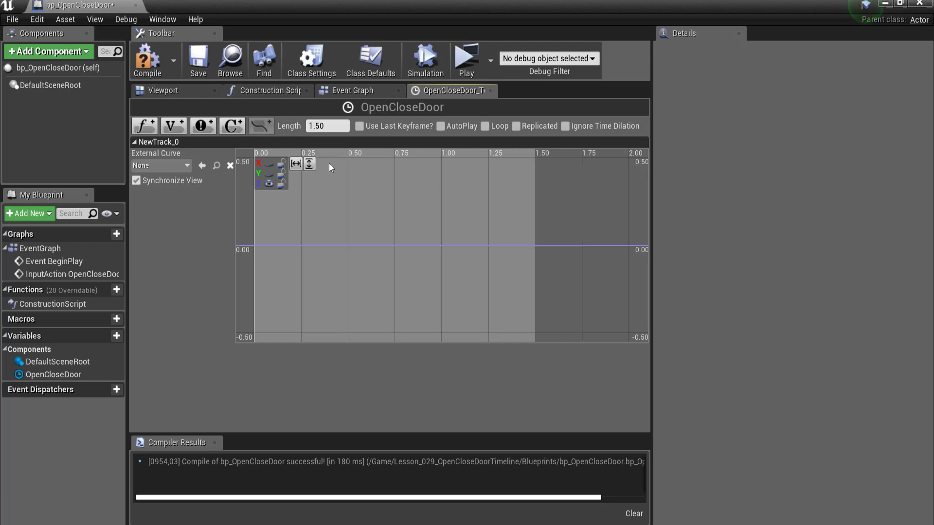
# Add a key to the curve at time 0.
pyautogui.rightClick(256, 246)
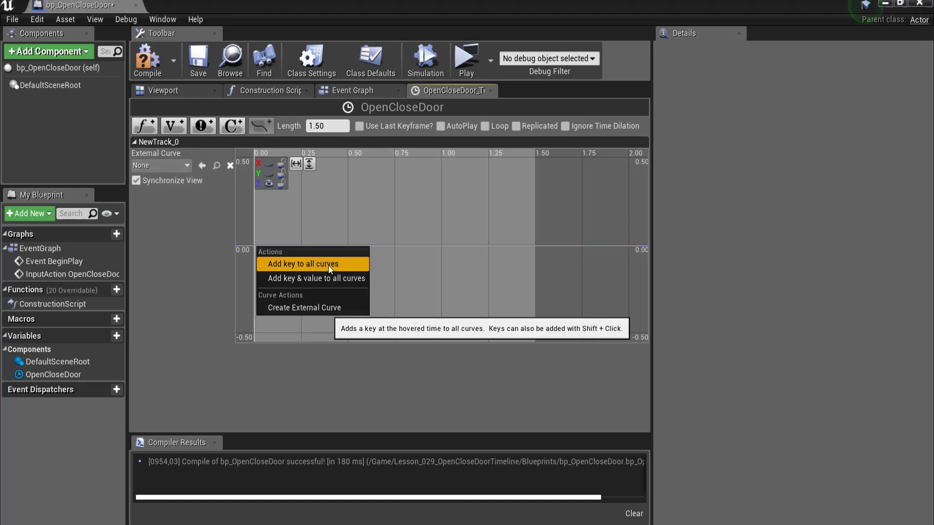
pyautogui.click(328, 268)
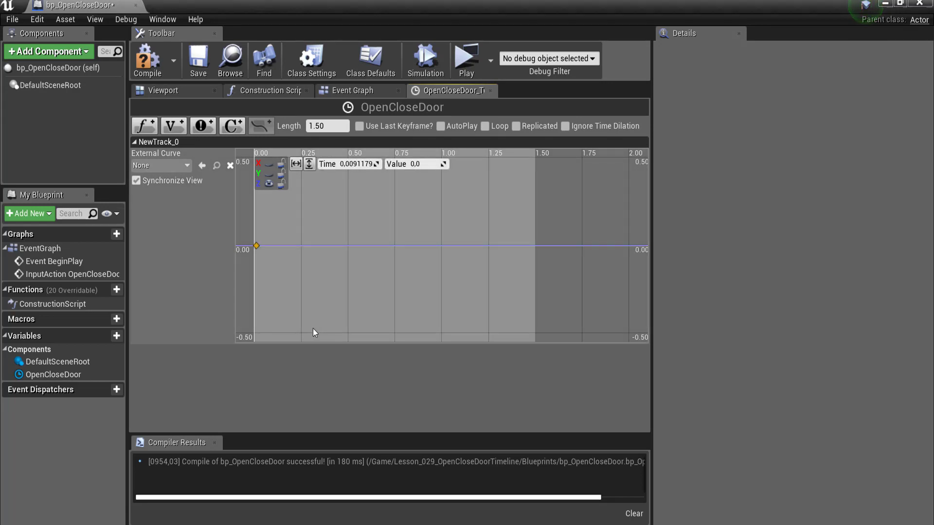
pyautogui.click(359, 164)
pyautogui.write('0')
pyautogui.press('Return')
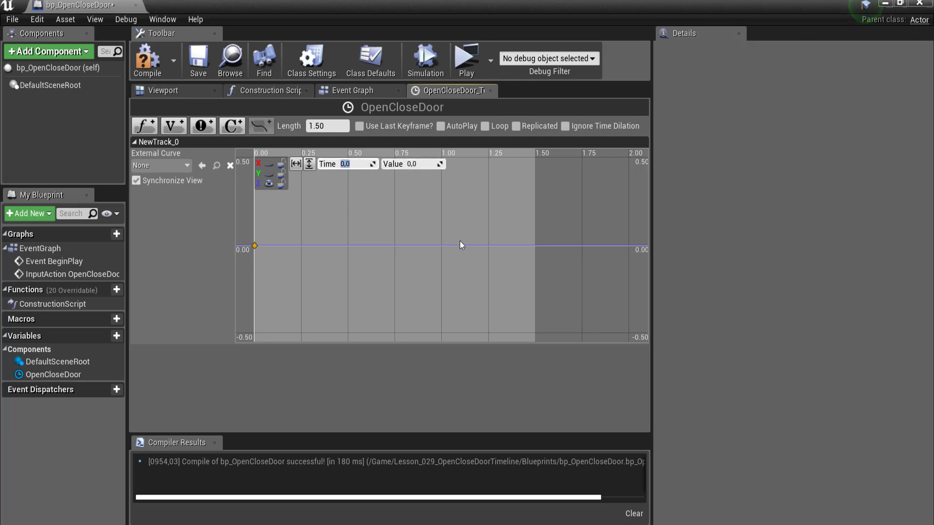
# Add a second key at time 1.5 with value 90 and fit the curve vertically.
pyautogui.rightClick(448, 252)
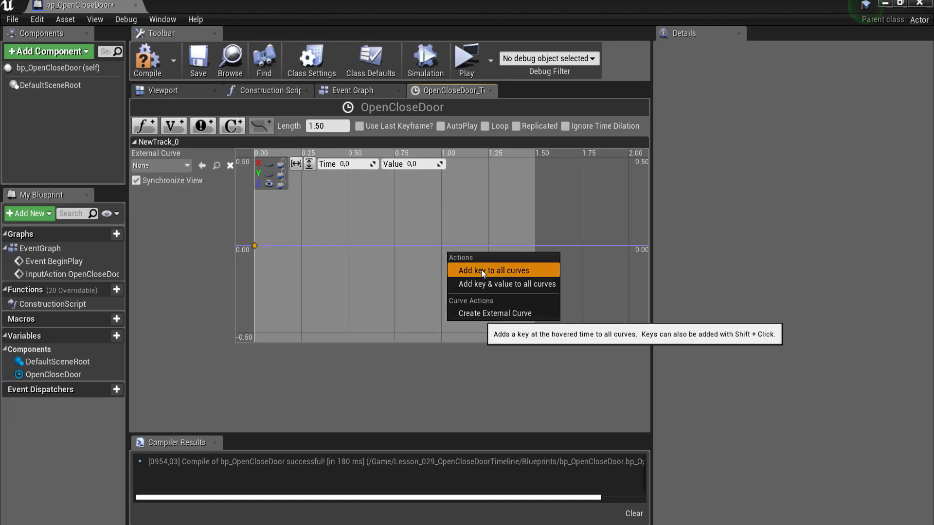
pyautogui.click(482, 273)
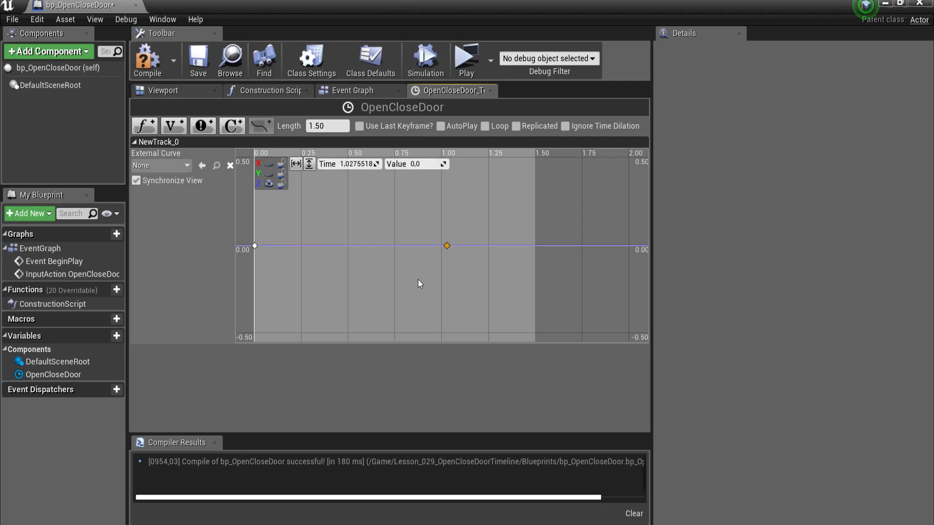
pyautogui.click(351, 164)
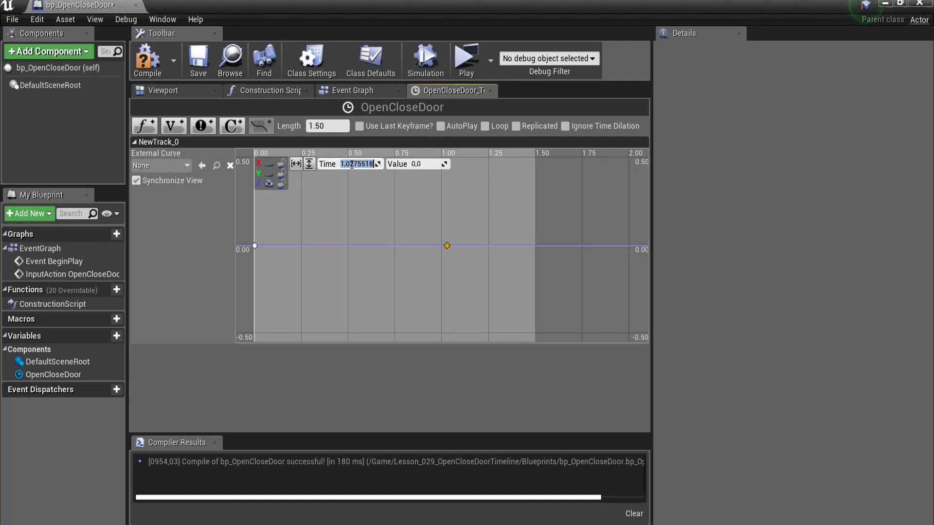
pyautogui.write('1.5')
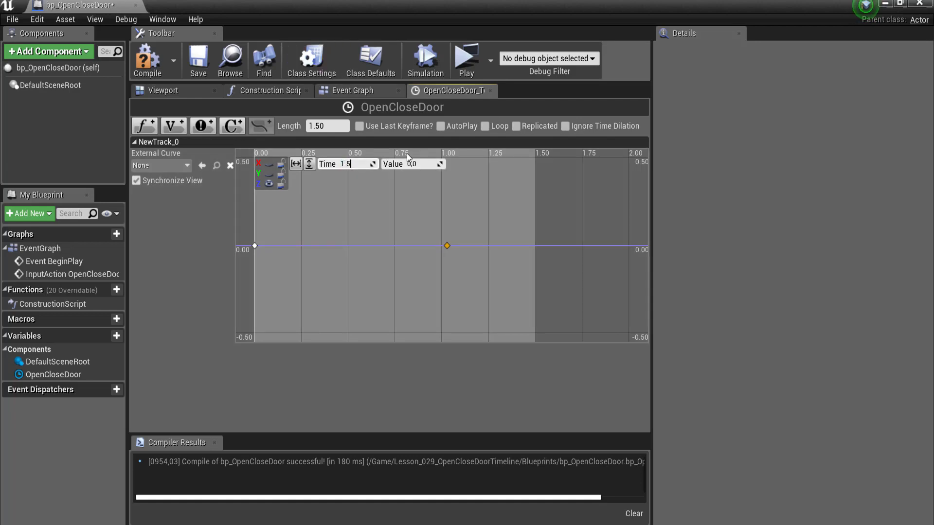
pyautogui.click(414, 164)
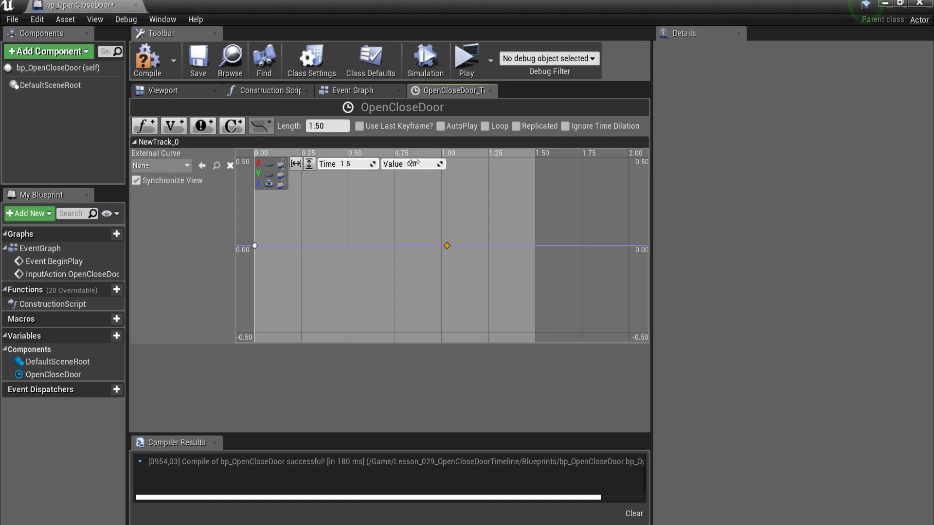
pyautogui.write('90')
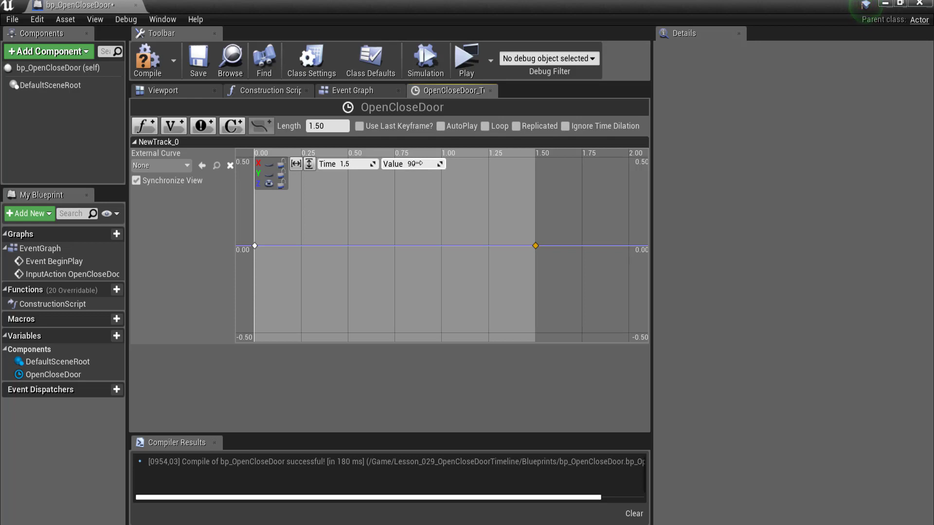
pyautogui.press('Return')
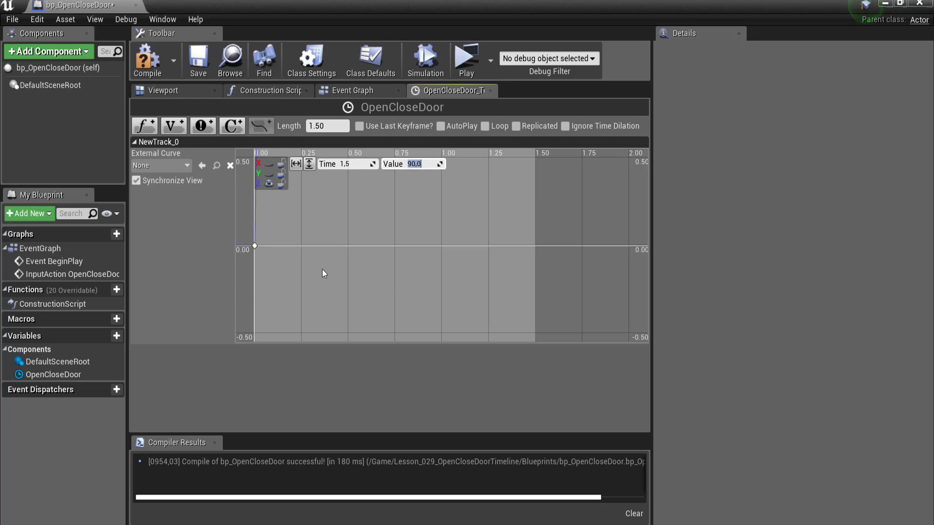
pyautogui.click(309, 164)
pyautogui.scroll(-1, 306, 290)
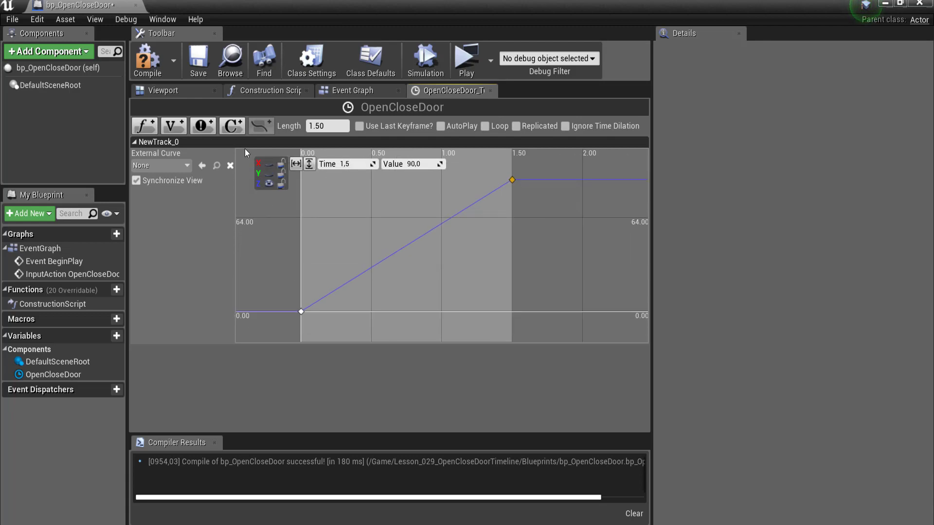
# Select both keys (time 0 and 1.50) and set their interpolation to Auto.
pyautogui.click(303, 241)
pyautogui.click(270, 196)
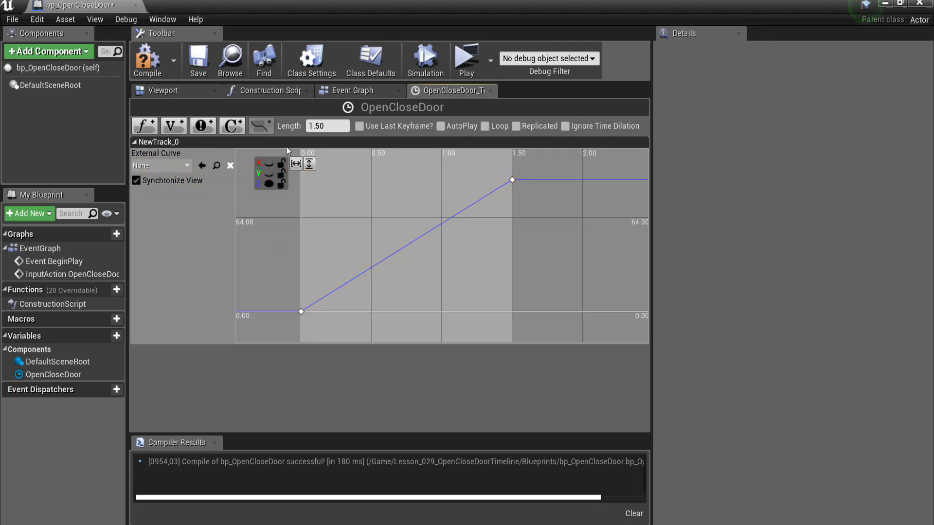
pyautogui.click(348, 277)
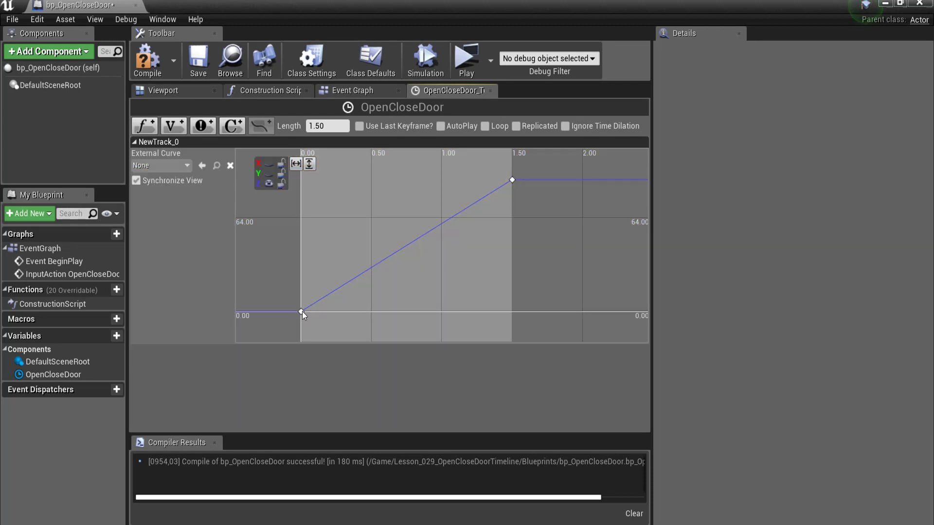
pyautogui.click(302, 312)
pyautogui.keyDown('shift'); pyautogui.click(512, 180); pyautogui.keyUp('shift')
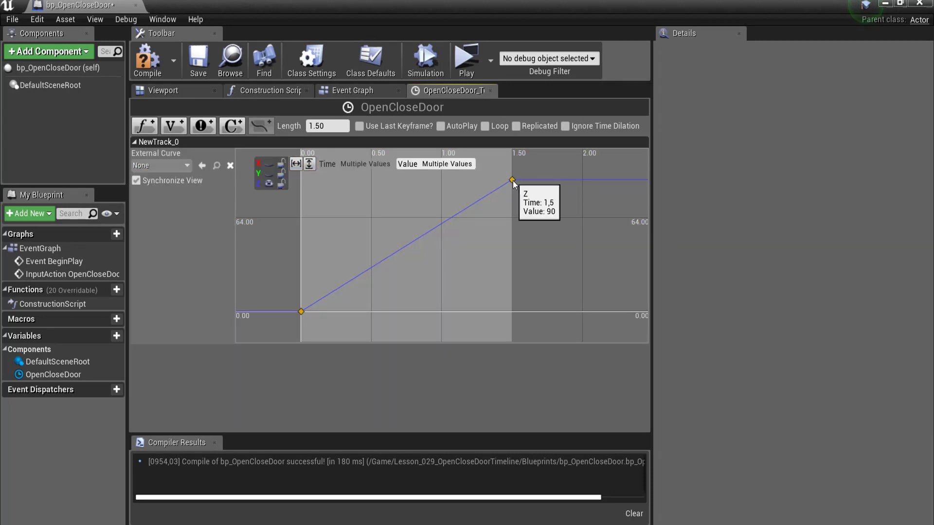
pyautogui.rightClick(371, 271)
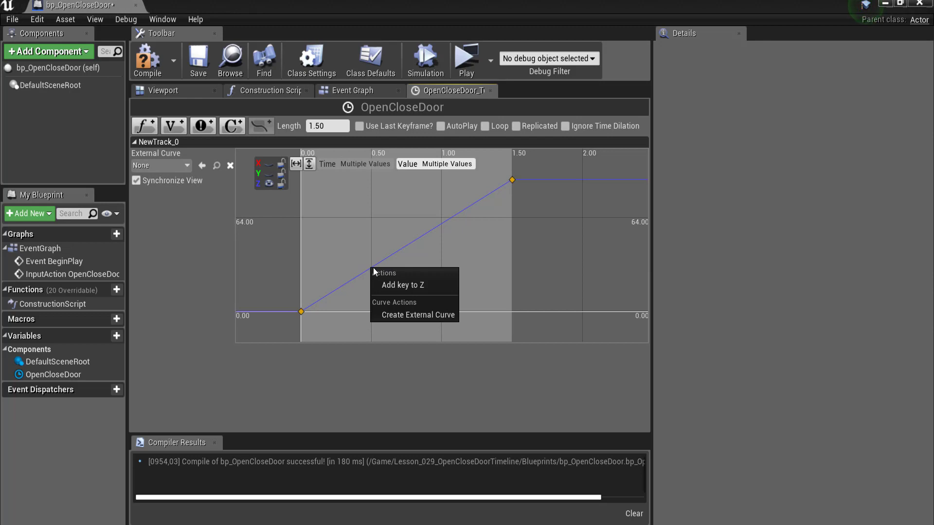
pyautogui.rightClick(301, 312)
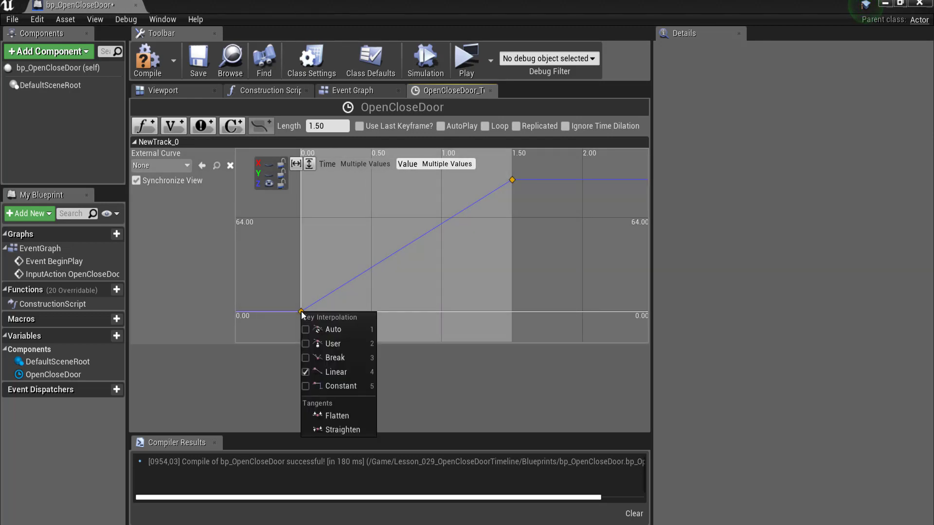
pyautogui.click(307, 330)
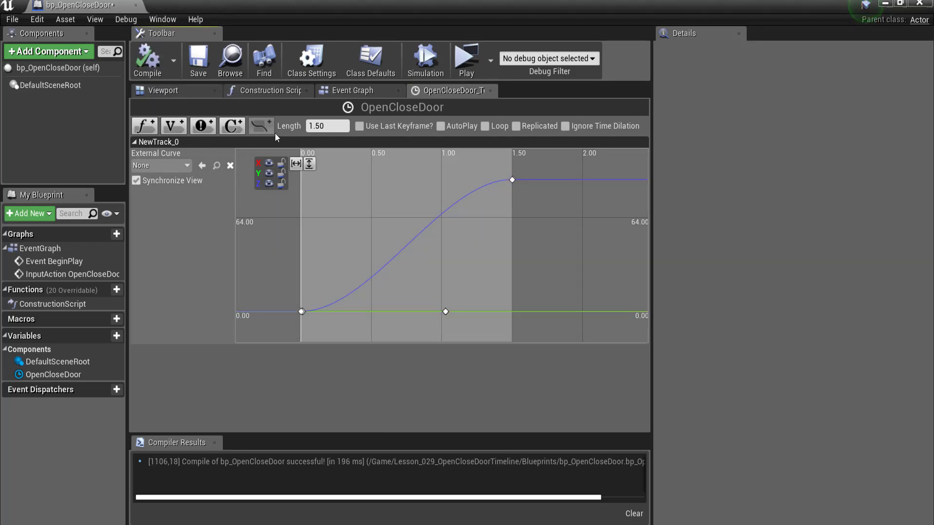
# Rename timeline track NewTrack_0 to RotationZ and check the OpenCloseDoor node's new output.
pyautogui.rightClick(171, 142)
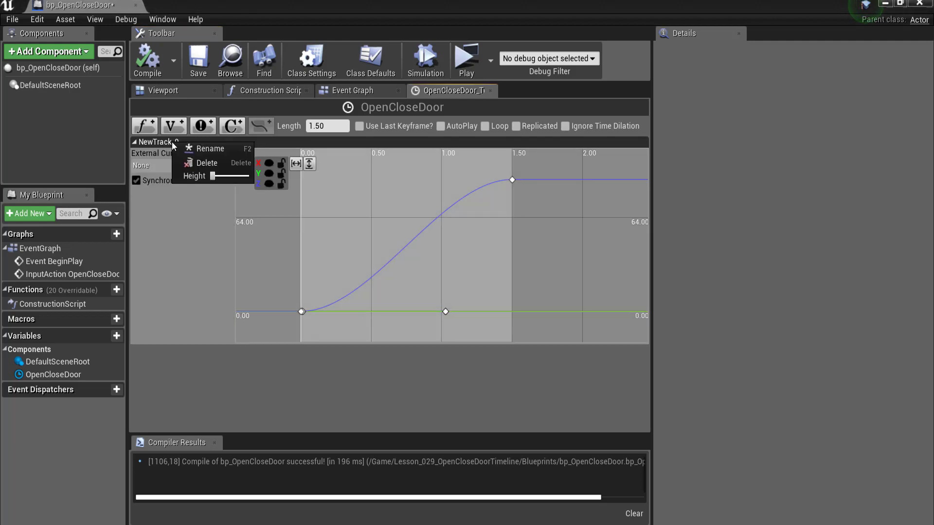
pyautogui.click(192, 147)
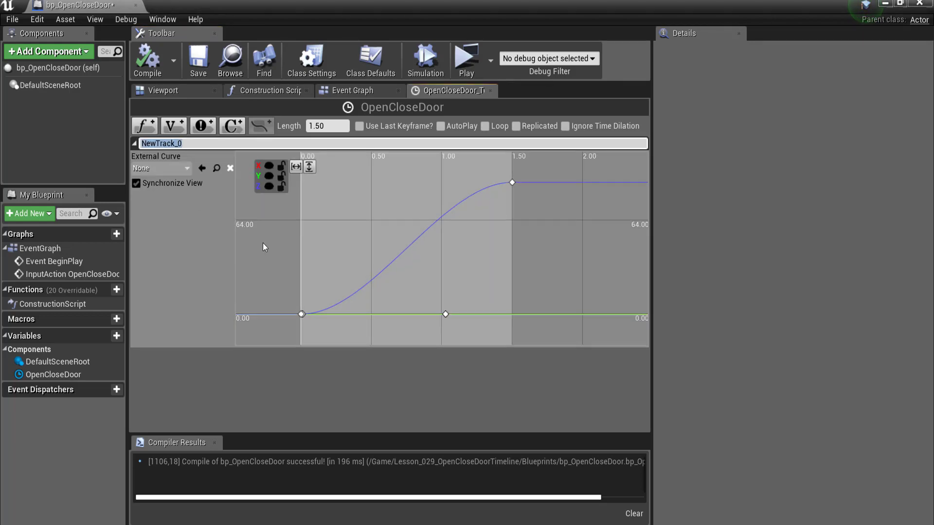
pyautogui.write('Ro')
pyautogui.write('tation')
pyautogui.write('Z')
pyautogui.press('Return')
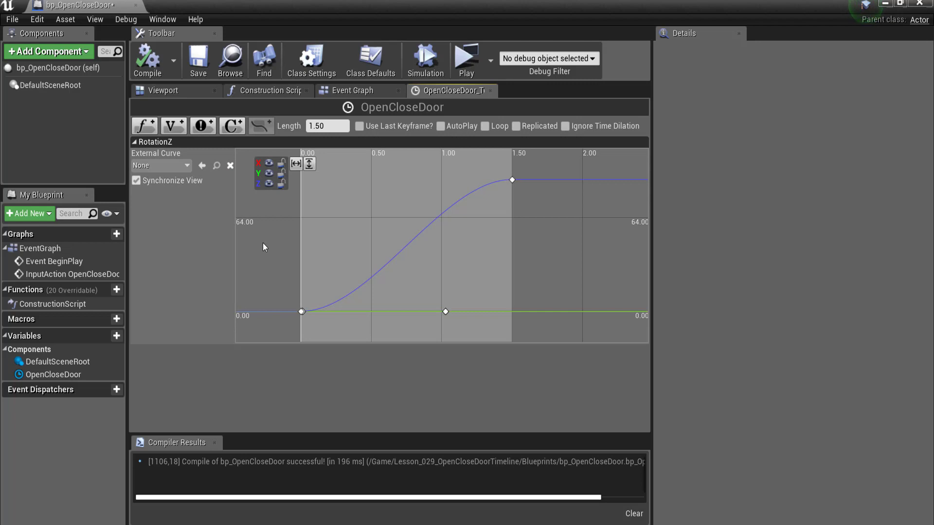
pyautogui.click(343, 90)
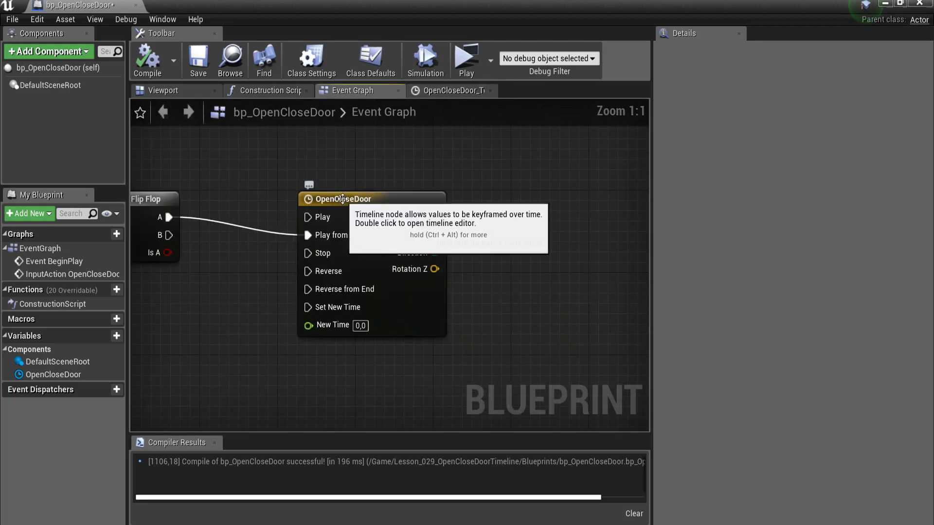
pyautogui.click(328, 200)
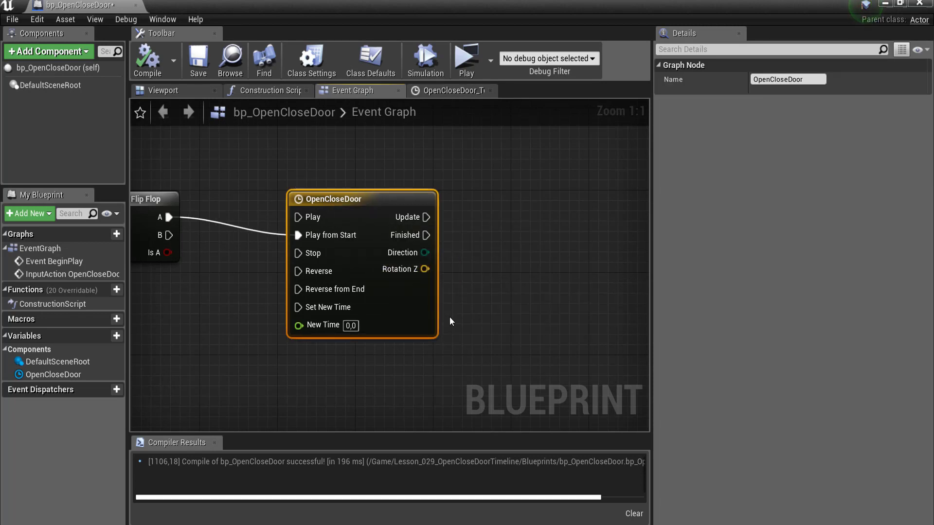
pyautogui.click(167, 92)
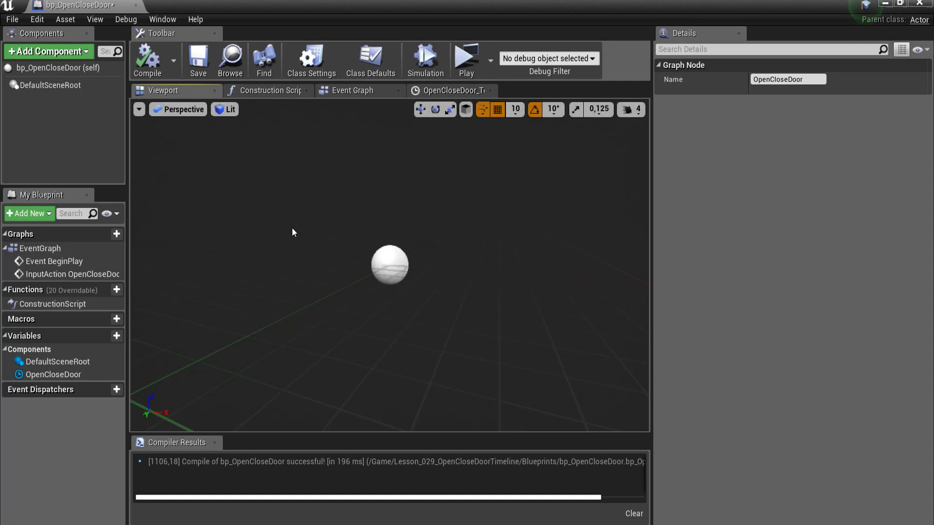
# Add a Static Mesh component under DefaultSceneRoot and rename it Door.
pyautogui.click(48, 51)
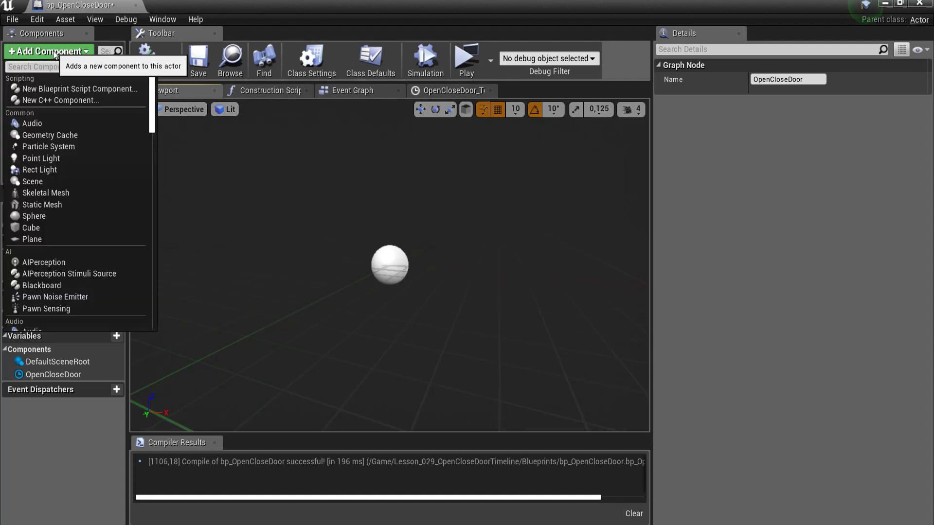
pyautogui.click(39, 205)
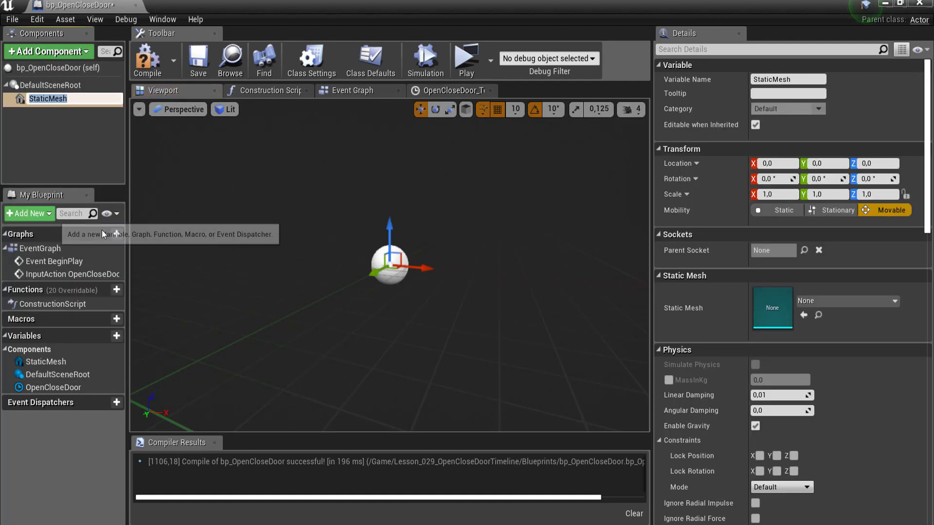
pyautogui.click(6, 98)
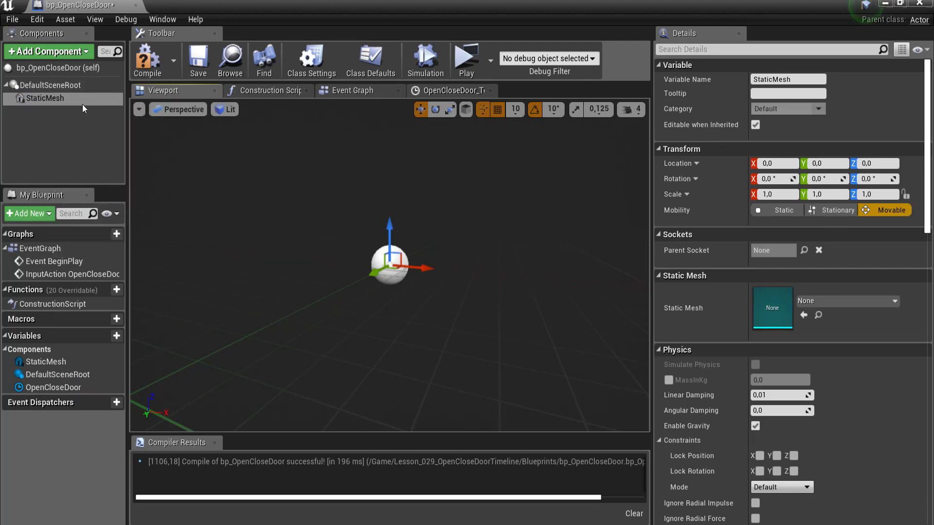
pyautogui.click(68, 97)
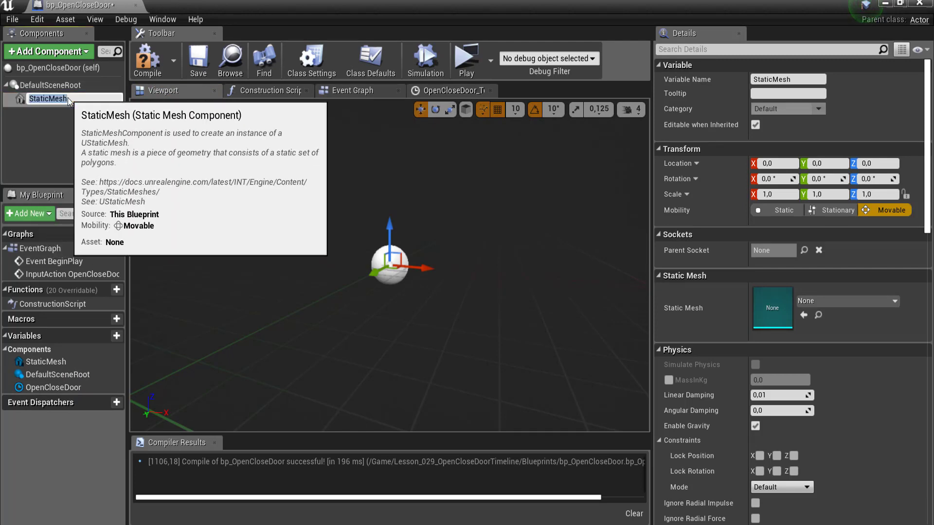
pyautogui.write('Door')
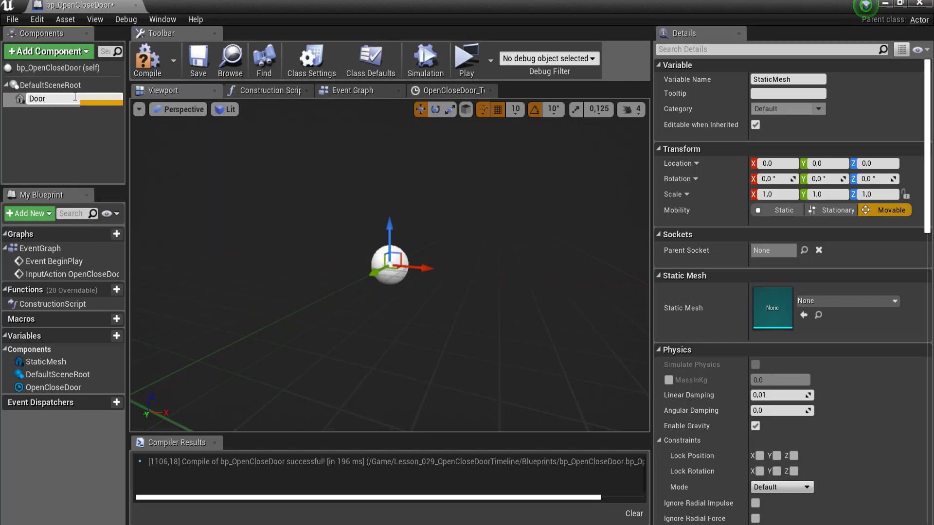
pyautogui.press('Return')
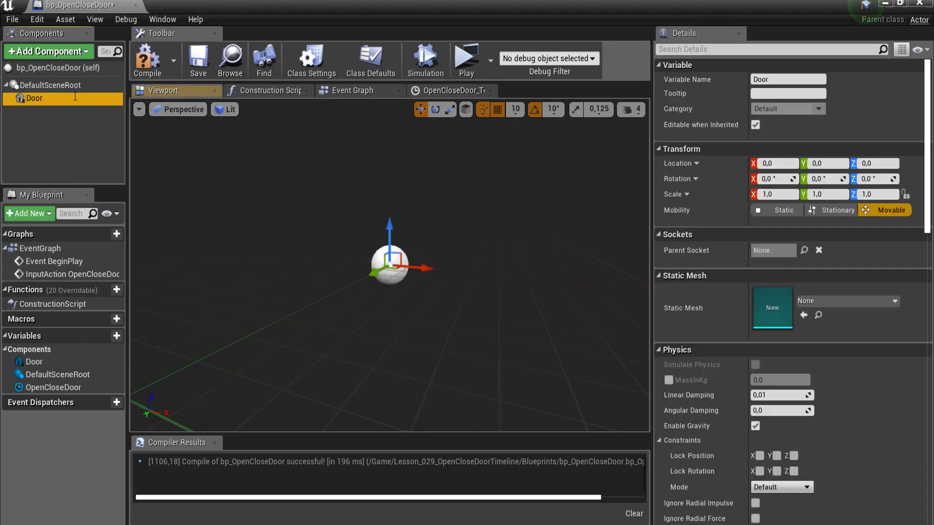
# Assign the SM_Door mesh to the Door component via a 'door' search.
pyautogui.click(853, 304)
pyautogui.write('door')
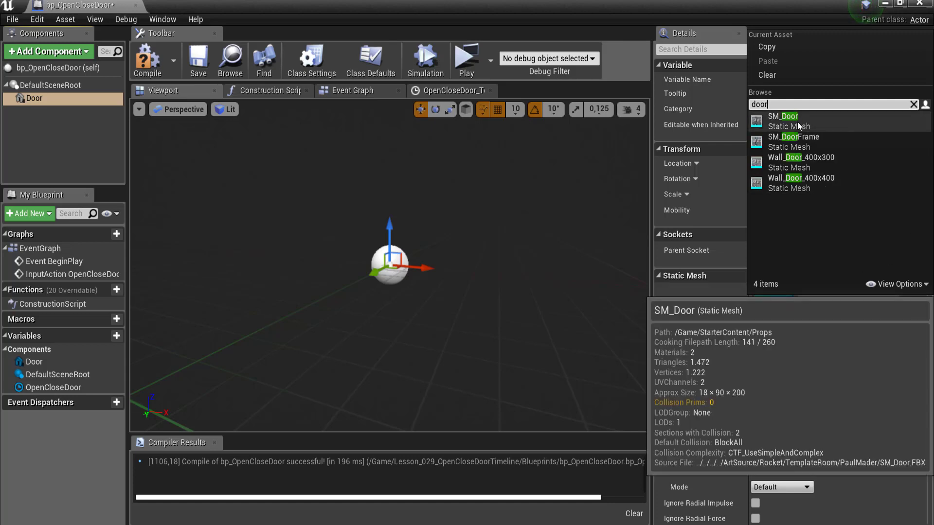
pyautogui.click(798, 125)
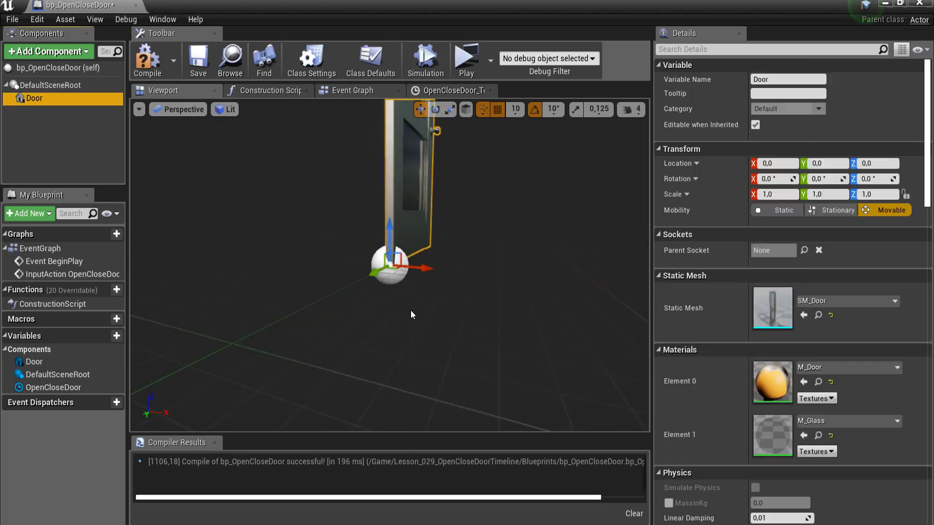
pyautogui.moveTo(412, 316); pyautogui.dragTo(389, 315)
# Compile the blueprint and look over the Event Graph before returning to the preview.
pyautogui.click(147, 58)
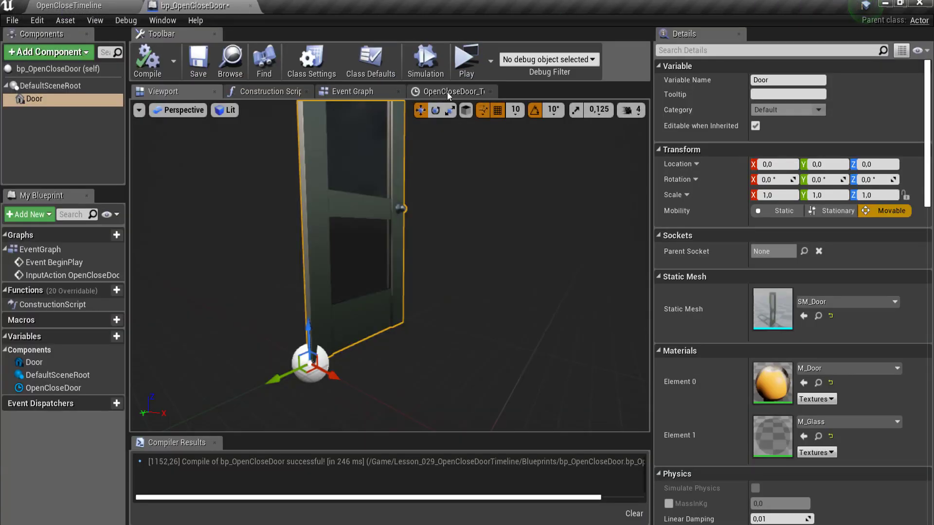
pyautogui.click(348, 96)
pyautogui.scroll(-1, 470, 269)
pyautogui.scroll(-1, 448, 292)
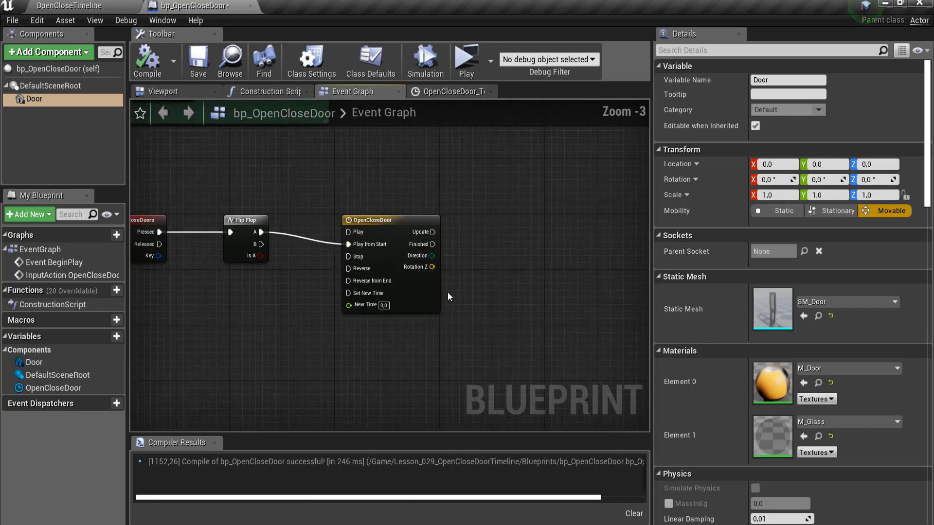
pyautogui.scroll(2, 460, 282)
pyautogui.scroll(-2, 459, 282)
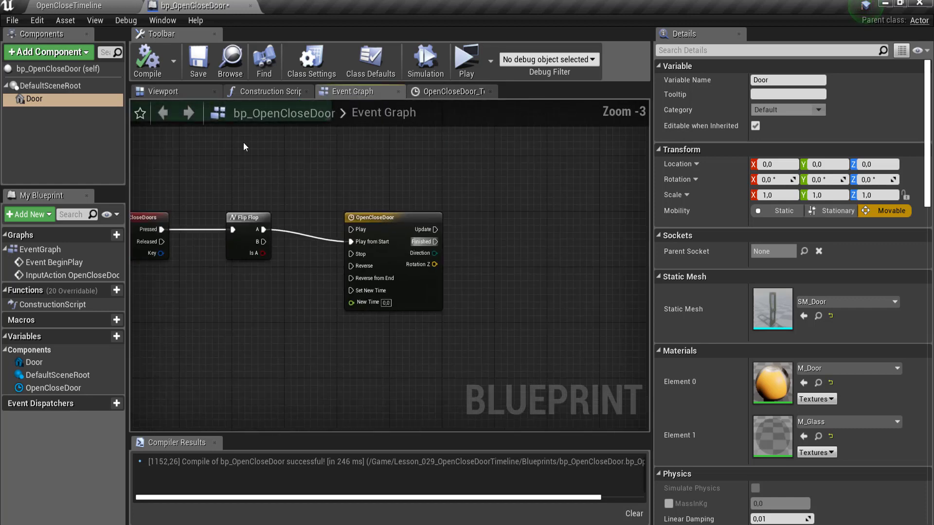
pyautogui.click(188, 94)
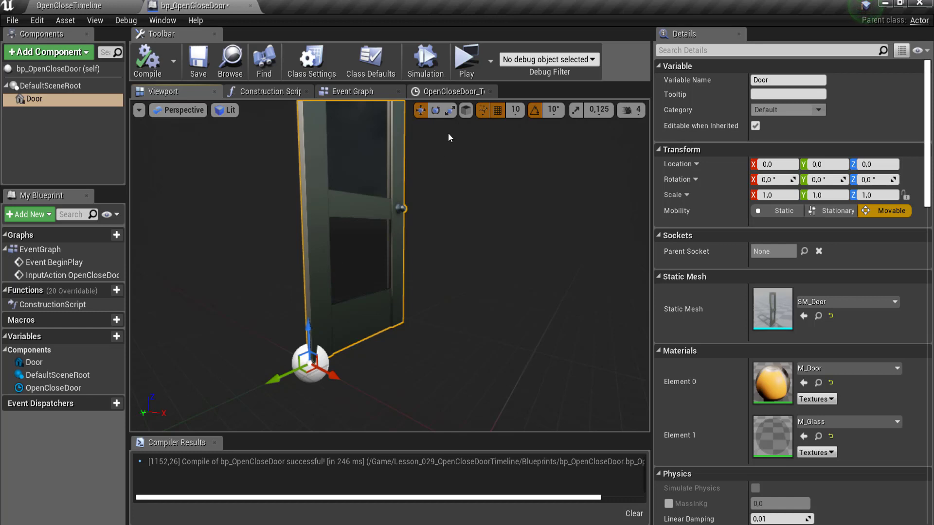
# Test-swing the Door with the rotate tool, reset its Rotation Z to 0, and recompile.
pyautogui.click(435, 113)
pyautogui.moveTo(375, 352)
pyautogui.keyDown('alt'); pyautogui.mouseDown()
pyautogui.moveTo(404, 328)
pyautogui.moveTo(389, 334)
pyautogui.mouseUp(); pyautogui.keyUp('alt')
pyautogui.click(885, 180)
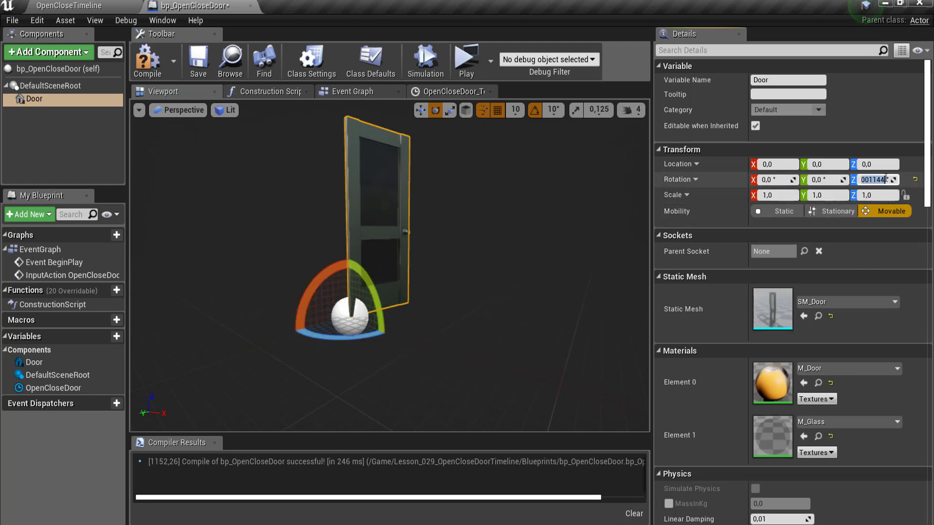
pyautogui.write('0')
pyautogui.press('Return')
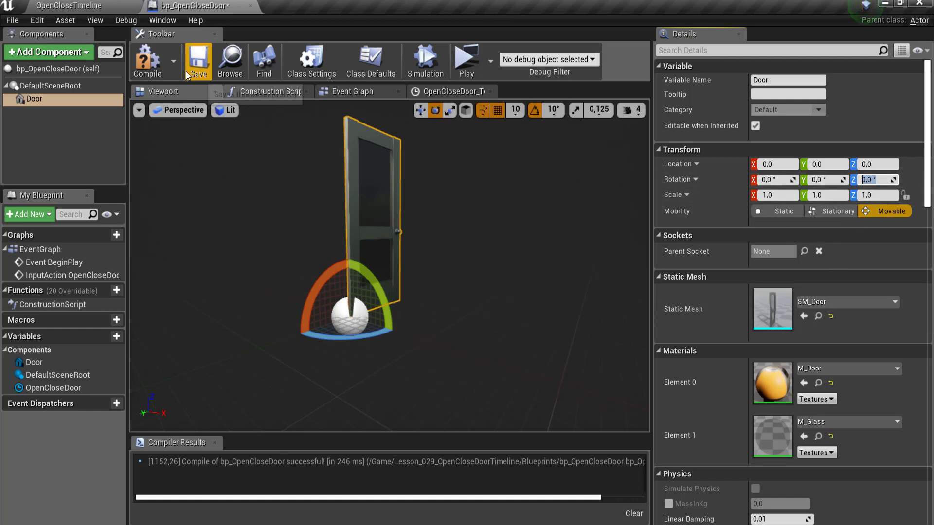
pyautogui.click(147, 60)
pyautogui.click(444, 92)
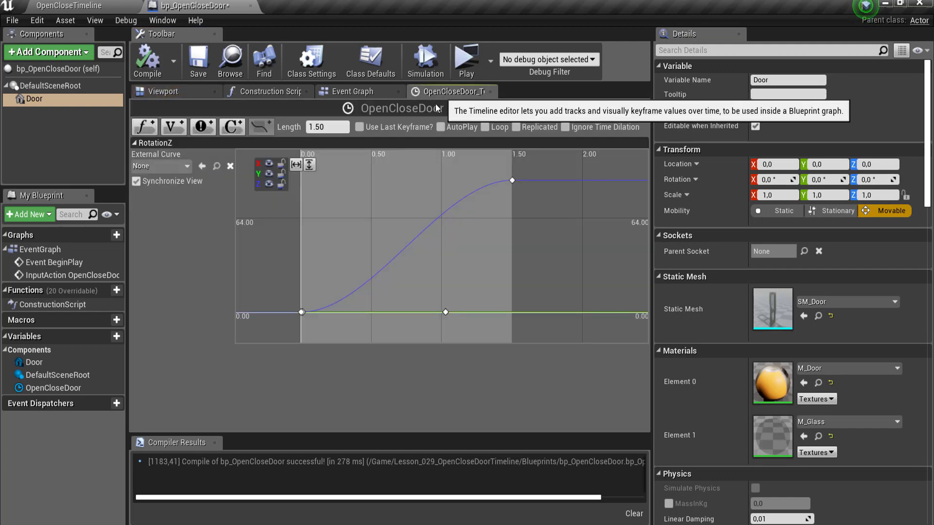
# In the Event Graph, split the timeline's Rotation Z pin into X, Y, Z outputs.
pyautogui.click(366, 93)
pyautogui.scroll(-3, 310, 248)
pyautogui.scroll(4, 417, 279)
pyautogui.scroll(2, 292, 253)
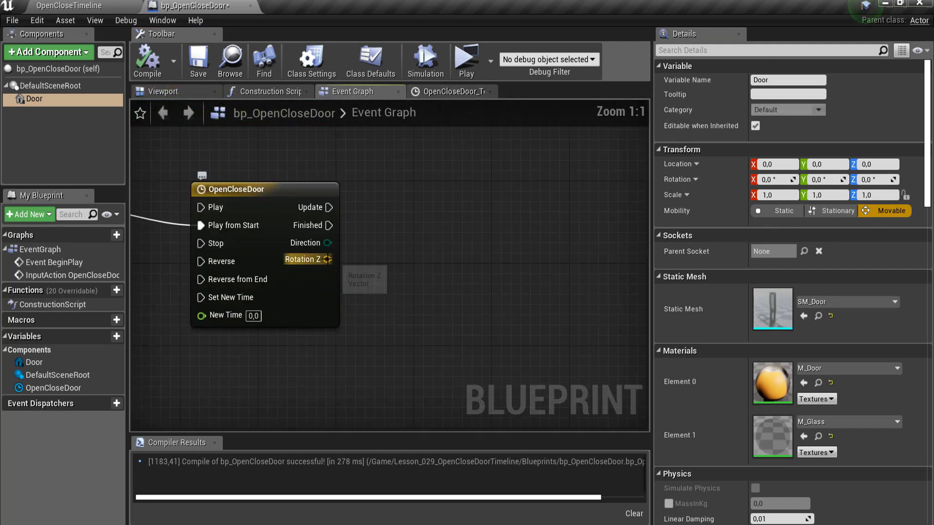
pyautogui.rightClick(327, 259)
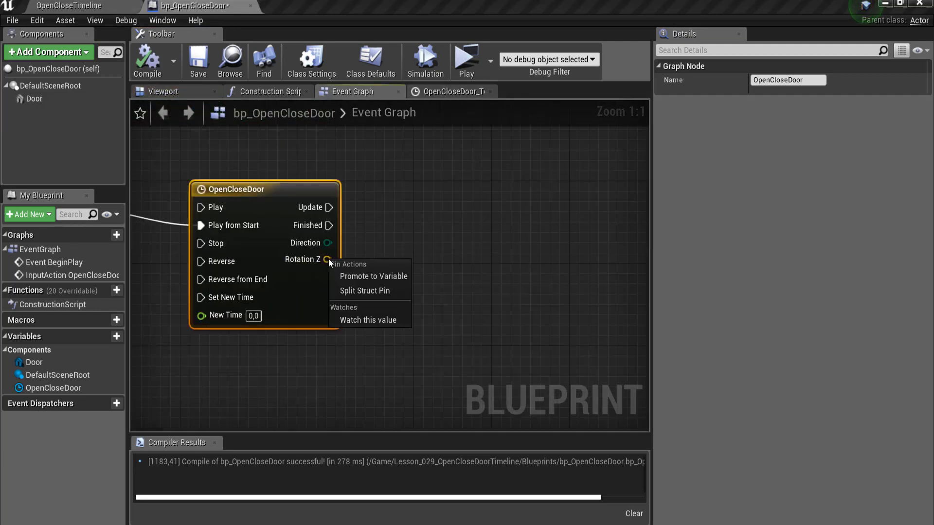
pyautogui.click(357, 291)
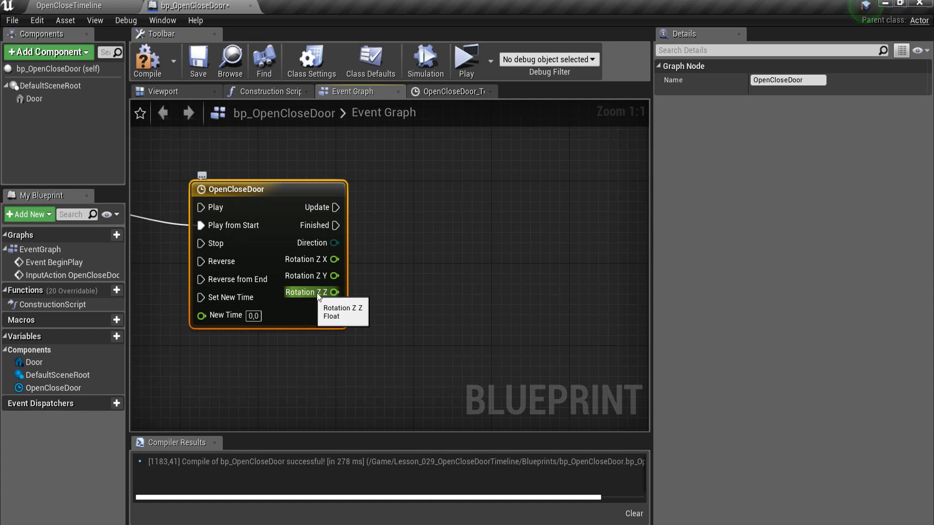
# Add a Make Rotator node and wire Rotation Z's Z output into its Z (Yaw) input.
pyautogui.moveTo(319, 295); pyautogui.dragTo(439, 221)
pyautogui.write('make')
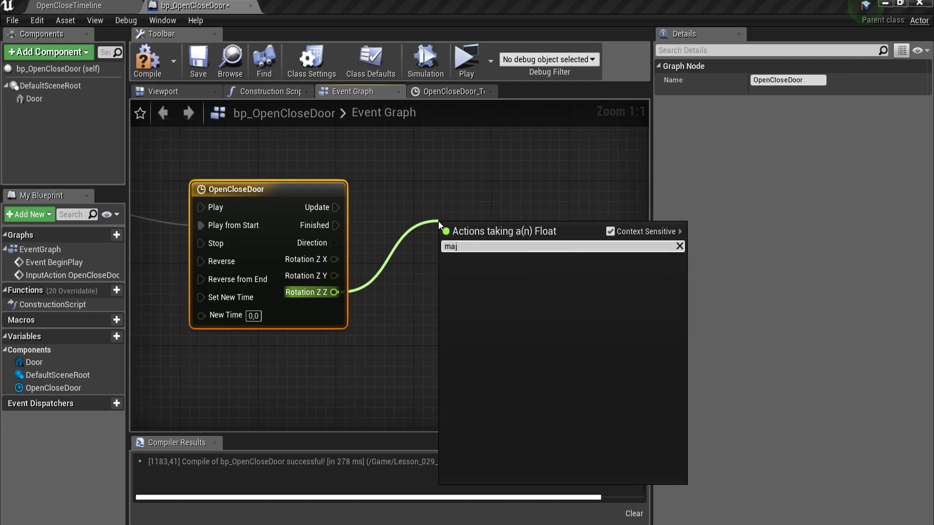
pyautogui.write('r')
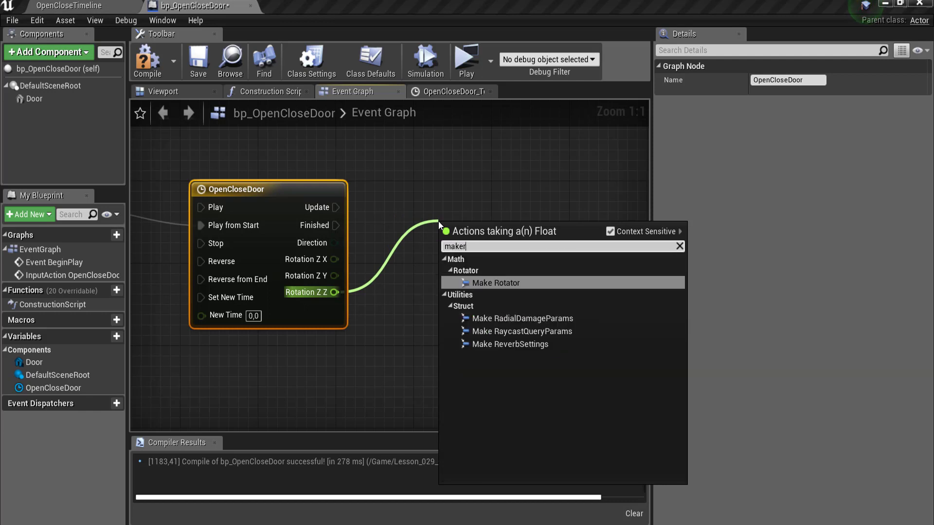
pyautogui.press('Return')
pyautogui.scroll(-1, 391, 247)
pyautogui.scroll(1, 393, 262)
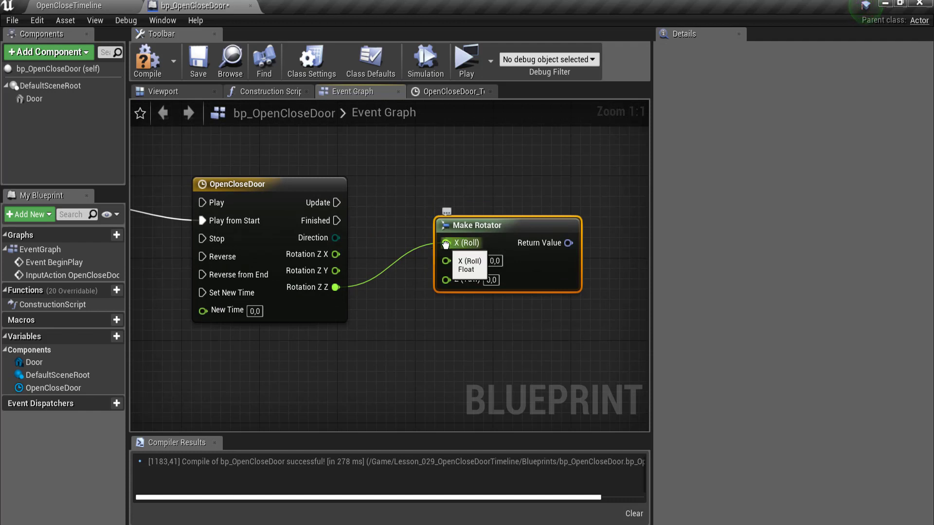
pyautogui.moveTo(445, 244)
pyautogui.keyDown('ctrl'); pyautogui.mouseDown()
pyautogui.moveTo(401, 288)
pyautogui.moveTo(448, 287)
pyautogui.mouseUp(); pyautogui.keyUp('ctrl')
pyautogui.moveTo(508, 228); pyautogui.dragTo(483, 201)
pyautogui.scroll(-2, 431, 255)
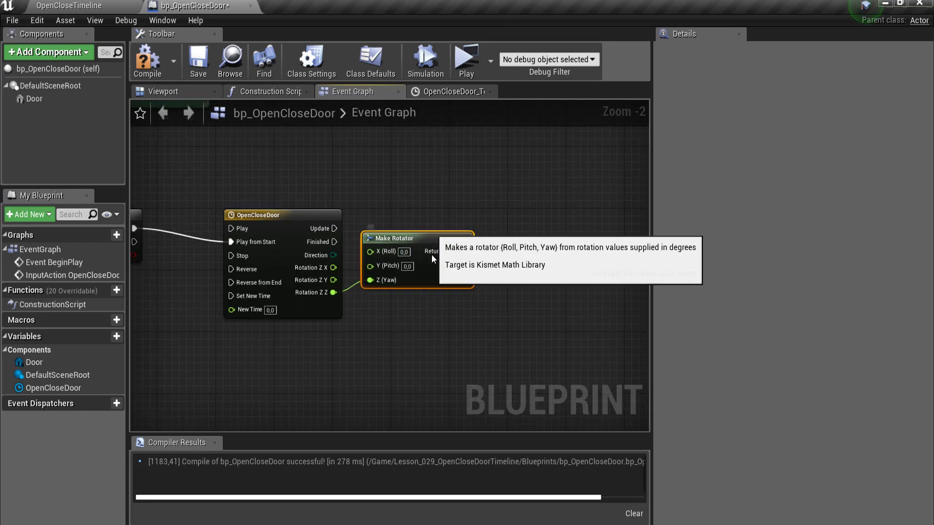
pyautogui.moveTo(431, 255); pyautogui.dragTo(446, 299)
pyautogui.scroll(-1, 445, 299)
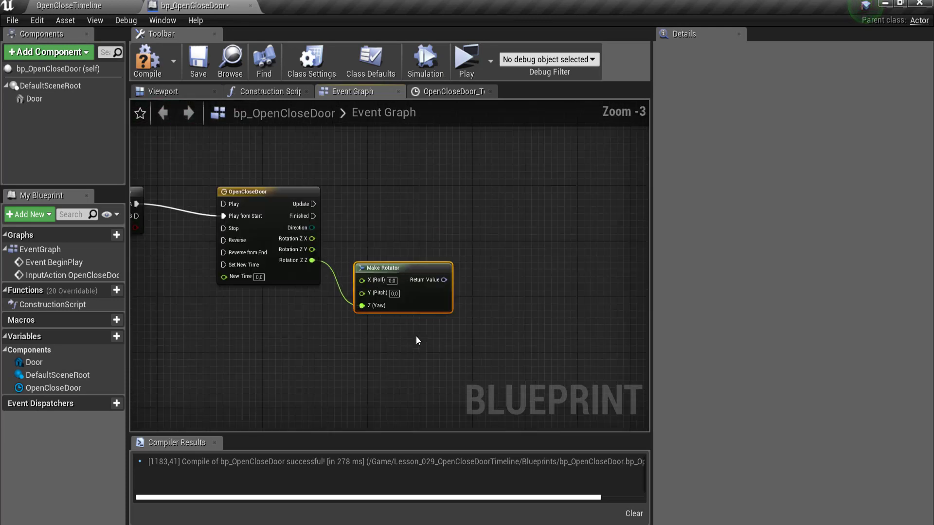
pyautogui.scroll(1, 416, 336)
pyautogui.scroll(1, 402, 205)
pyautogui.scroll(1, 436, 347)
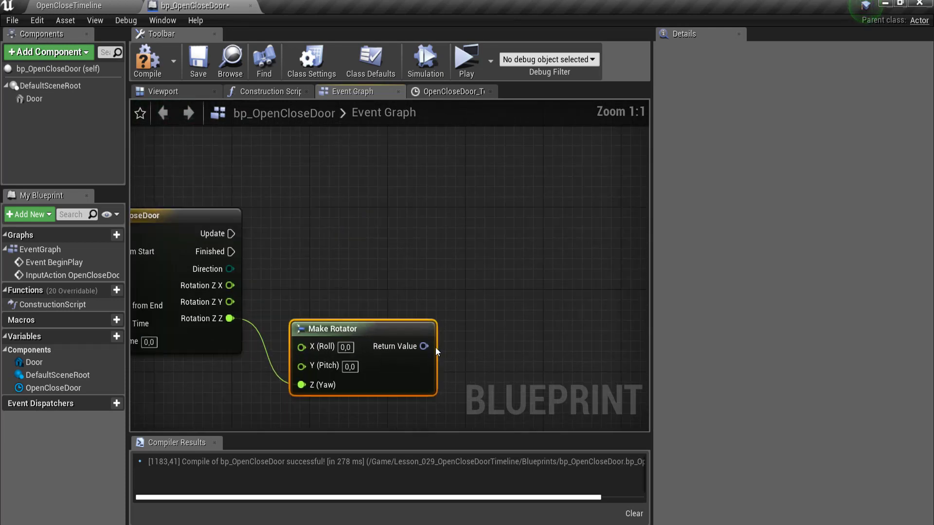
# Add a SetRelativeRotation node targeting Door, fed by Make Rotator's Return Value.
pyautogui.moveTo(424, 347); pyautogui.dragTo(504, 246)
pyautogui.write('get')
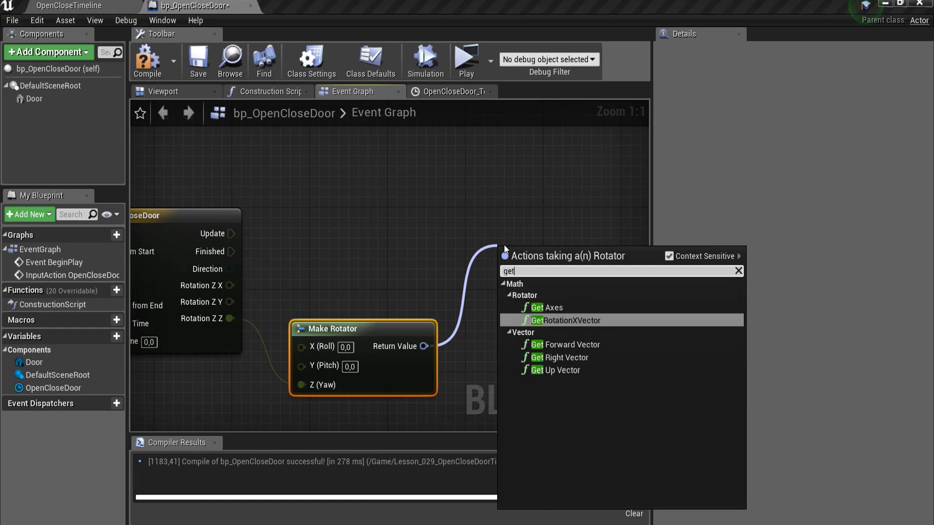
pyautogui.write('re')
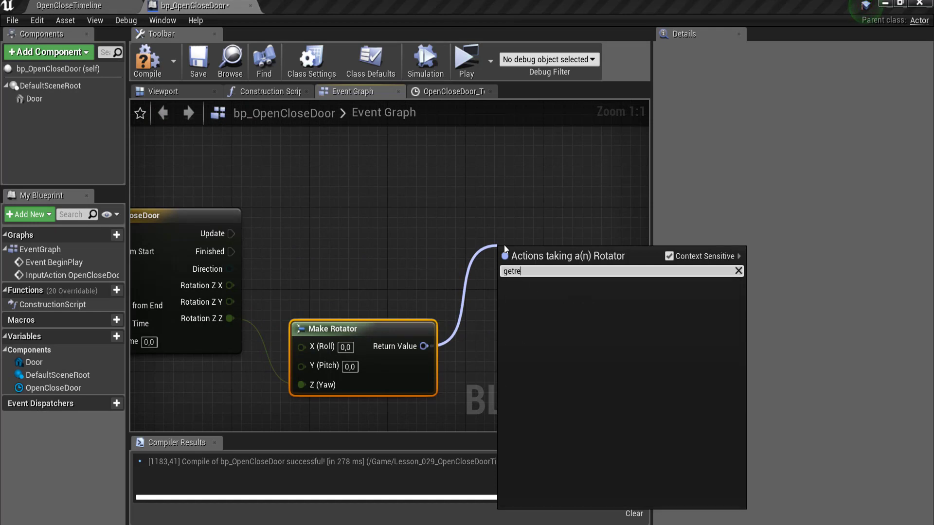
pyautogui.press('BackSpace')
pyautogui.press('BackSpace')
pyautogui.press('BackSpace')
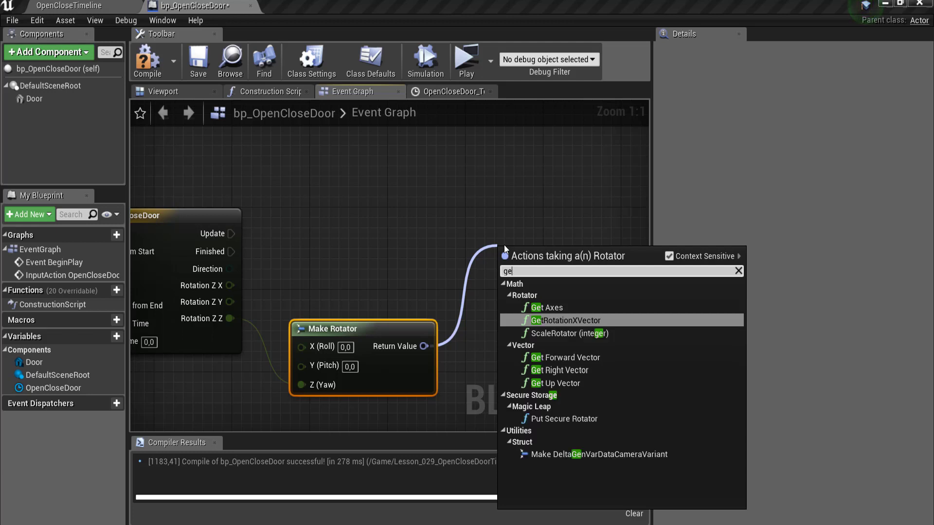
pyautogui.press('BackSpace')
pyautogui.press('BackSpace')
pyautogui.write('set')
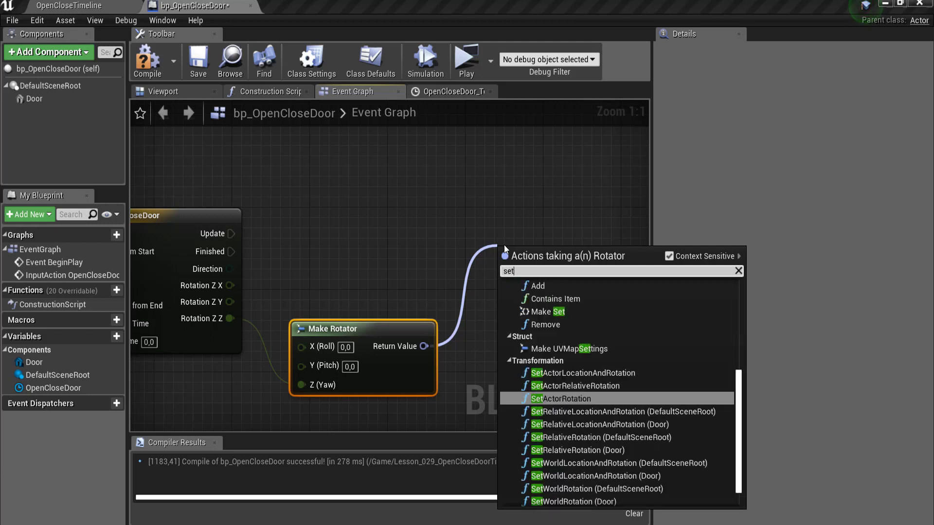
pyautogui.write('re')
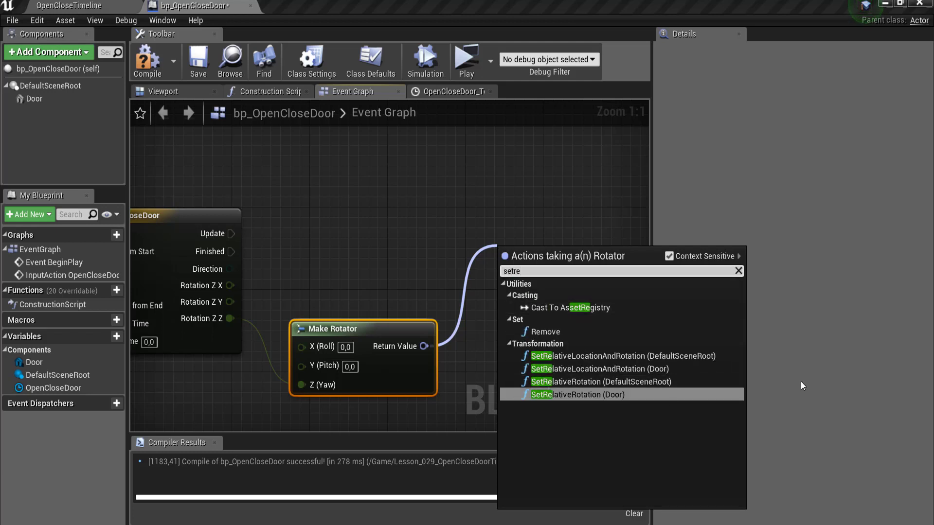
pyautogui.click(593, 394)
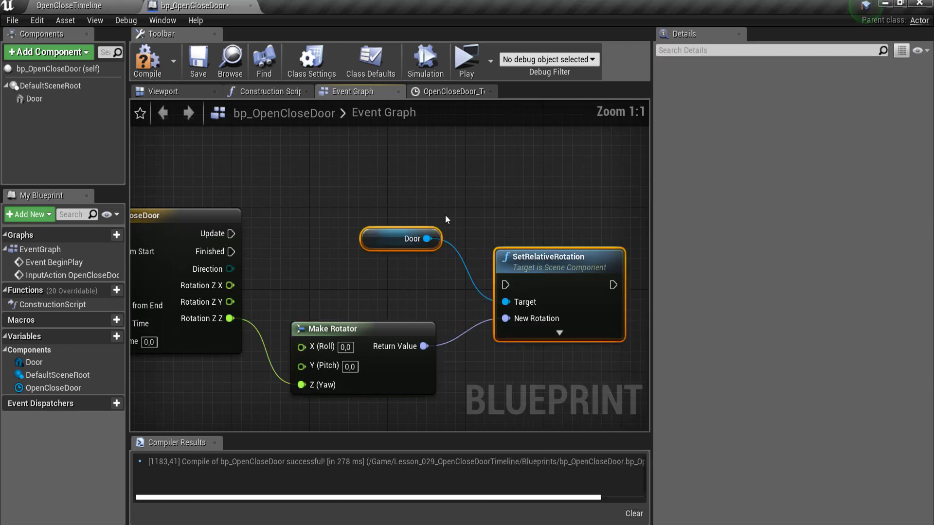
pyautogui.scroll(-2, 445, 220)
pyautogui.click(387, 229)
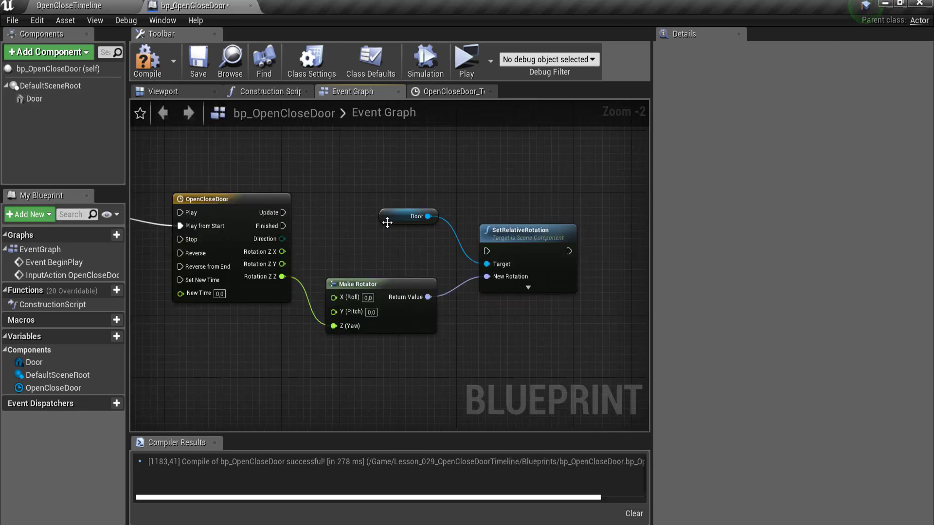
pyautogui.moveTo(388, 223); pyautogui.dragTo(377, 377)
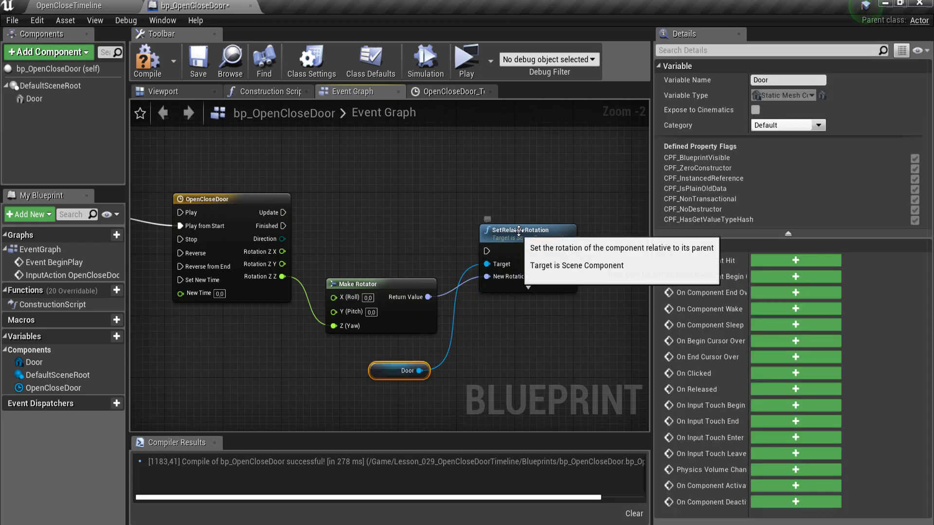
pyautogui.moveTo(519, 231); pyautogui.dragTo(526, 208)
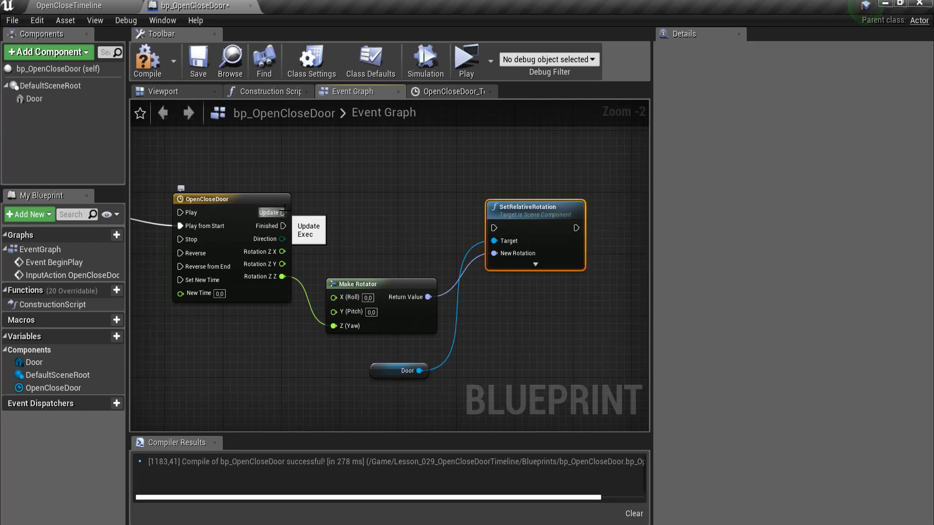
# Connect the timeline's Update output to SetRelativeRotation's execution input.
pyautogui.moveTo(283, 212); pyautogui.dragTo(495, 229)
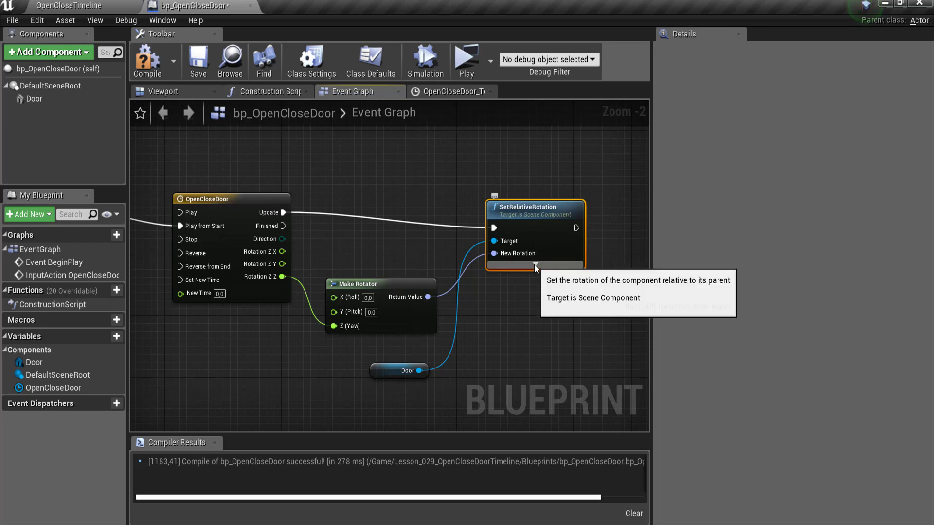
pyautogui.click(535, 264)
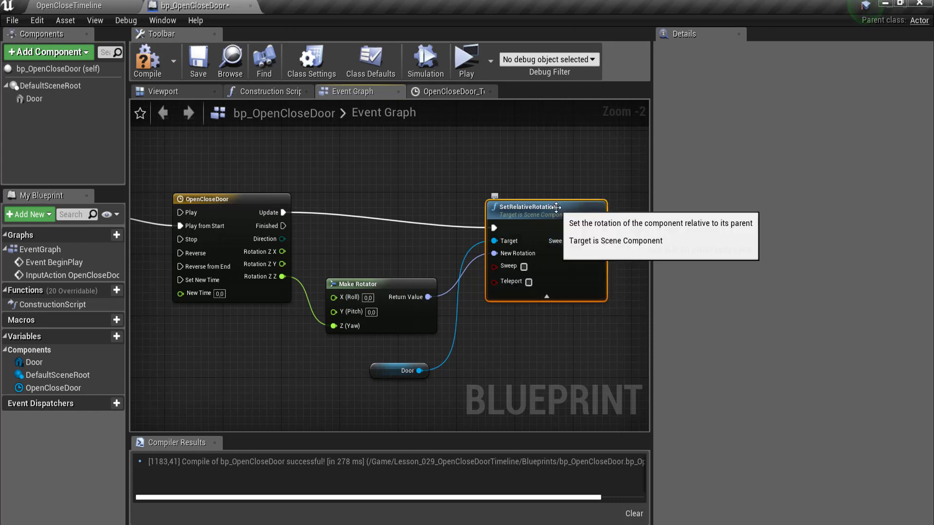
pyautogui.scroll(-2, 559, 248)
pyautogui.scroll(-2, 554, 246)
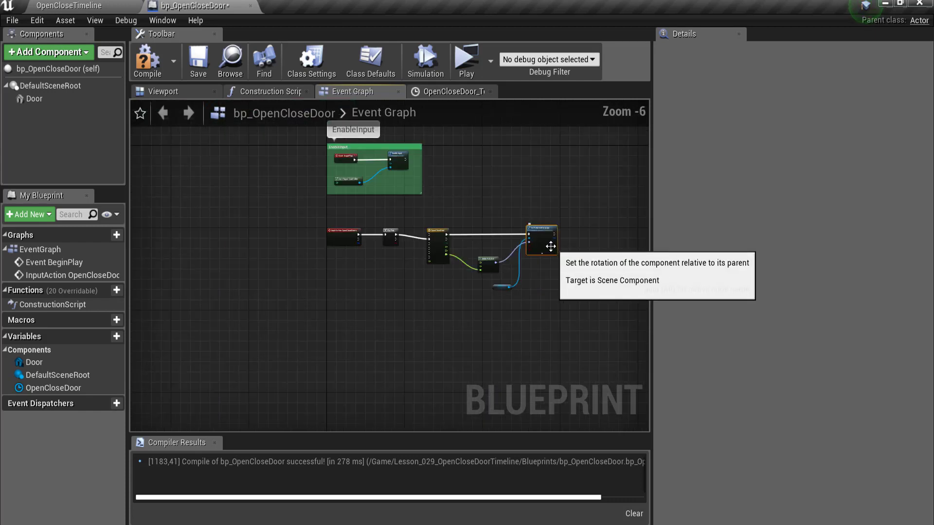
pyautogui.scroll(2, 554, 246)
# Wire Flip Flop's B output to the timeline's Reverse input and compile.
pyautogui.moveTo(276, 208); pyautogui.dragTo(333, 230, button='right')
pyautogui.scroll(2, 250, 229)
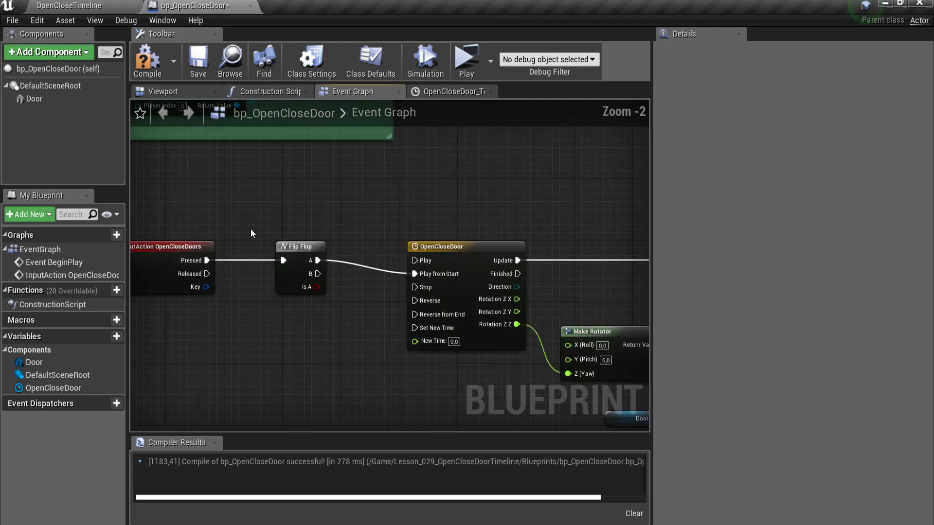
pyautogui.scroll(1, 343, 355)
pyautogui.scroll(1, 381, 311)
pyautogui.scroll(-3, 381, 311)
pyautogui.scroll(2, 351, 328)
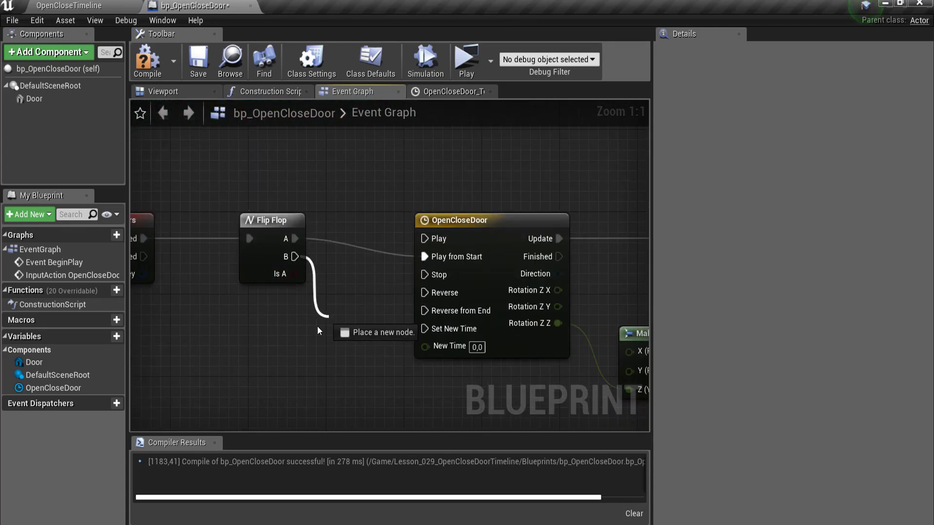
pyautogui.moveTo(325, 309); pyautogui.dragTo(431, 294)
pyautogui.scroll(-3, 317, 275)
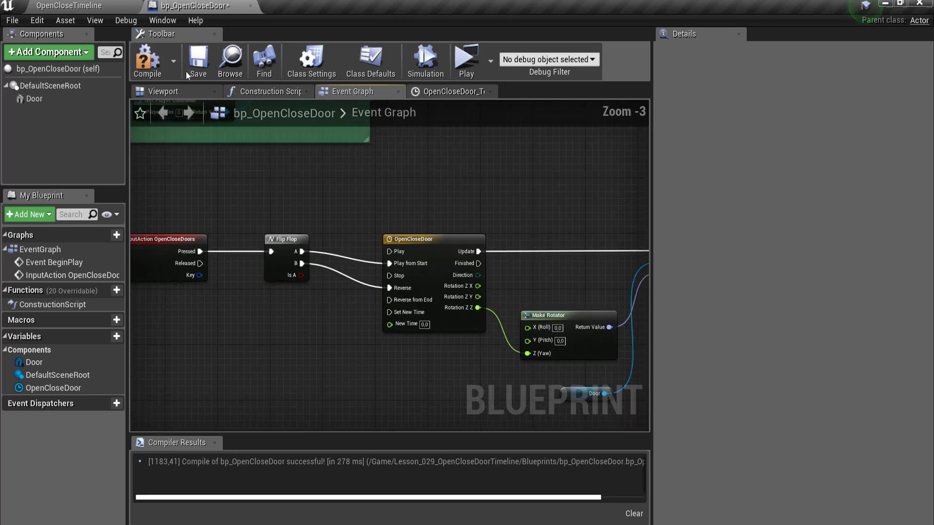
pyautogui.click(147, 61)
# Place a bp_OpenCloseDoor actor on the floor of the OpenCloseTimeline level.
pyautogui.click(74, 5)
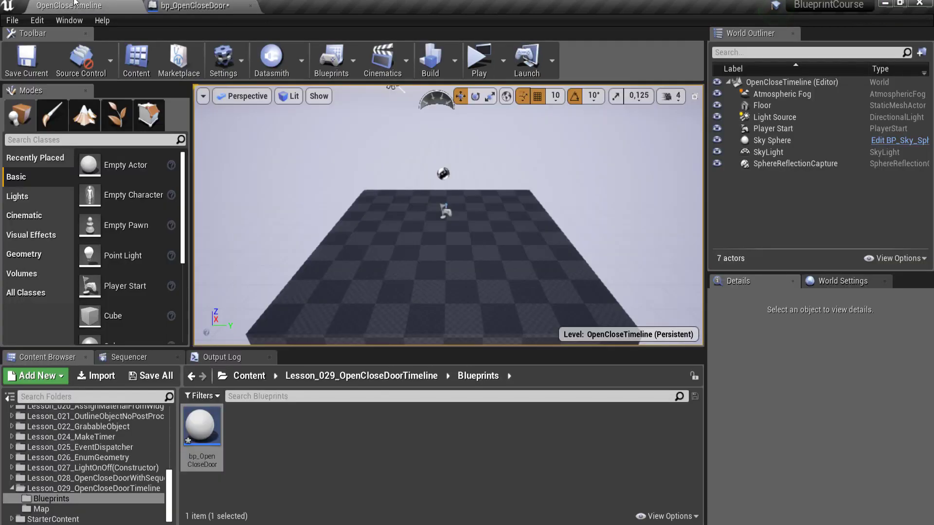
pyautogui.moveTo(202, 430); pyautogui.dragTo(455, 240)
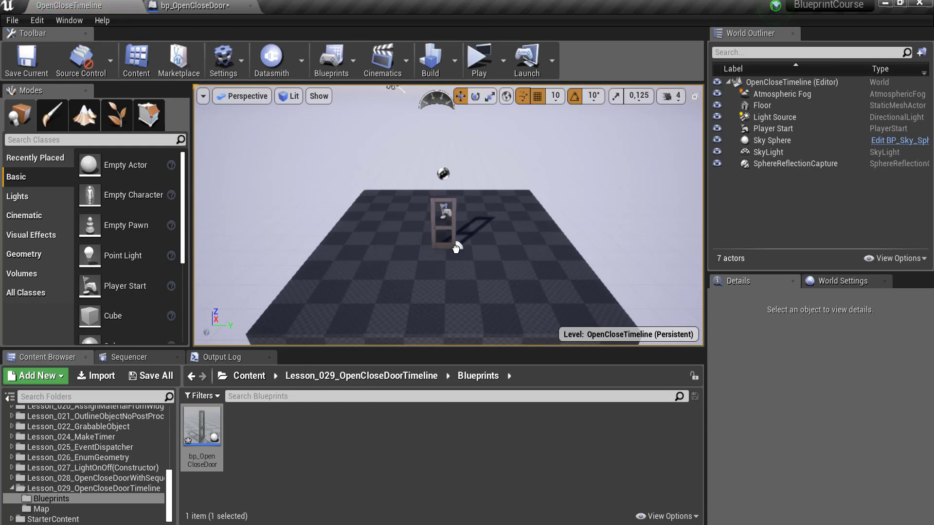
pyautogui.moveTo(455, 249); pyautogui.dragTo(455, 307)
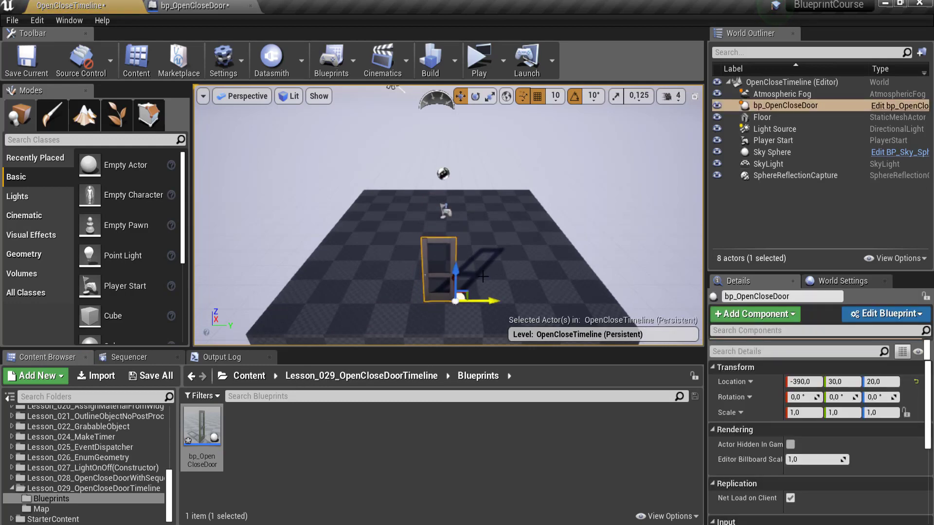
pyautogui.moveTo(455, 304); pyautogui.dragTo(260, 102, button='right')
pyautogui.moveTo(487, 265); pyautogui.dragTo(487, 265, button='right')
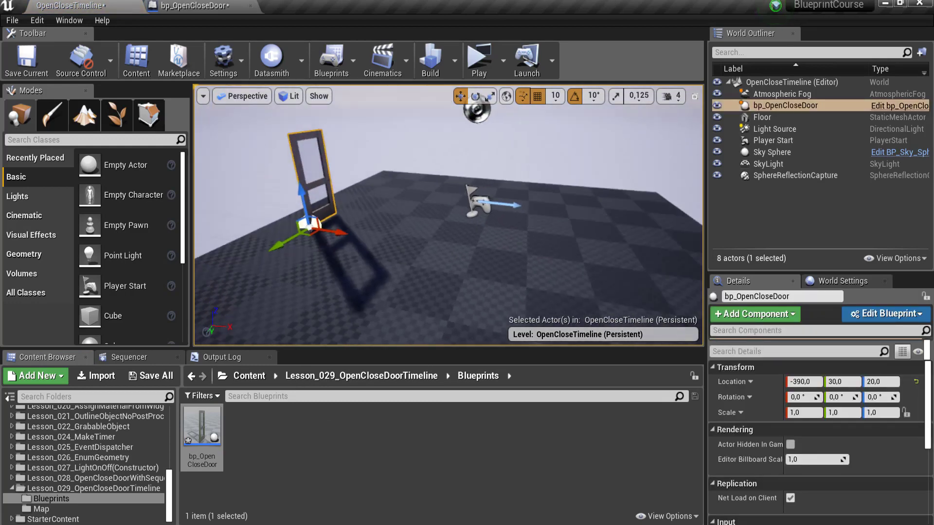
# Rotate the Player Start 180° on Z so it faces the door.
pyautogui.click(528, 214)
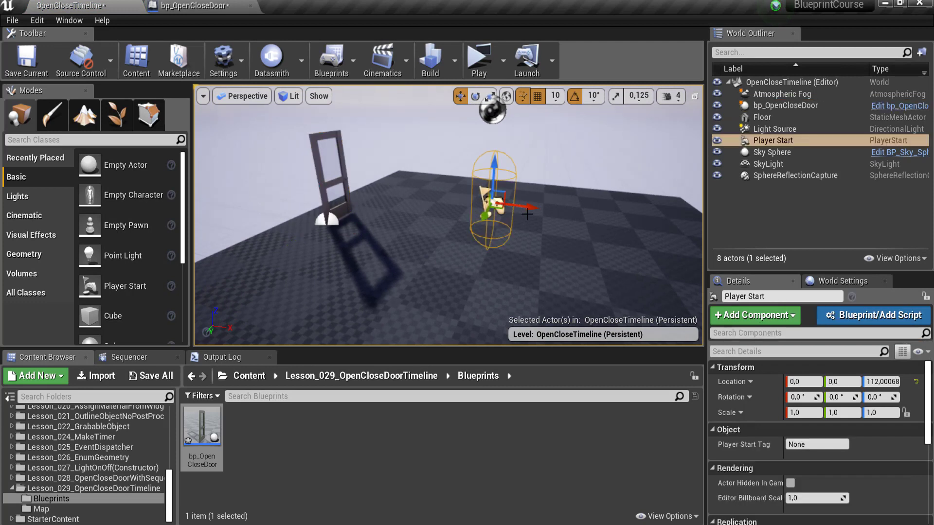
pyautogui.click(474, 96)
pyautogui.moveTo(540, 212); pyautogui.dragTo(441, 207)
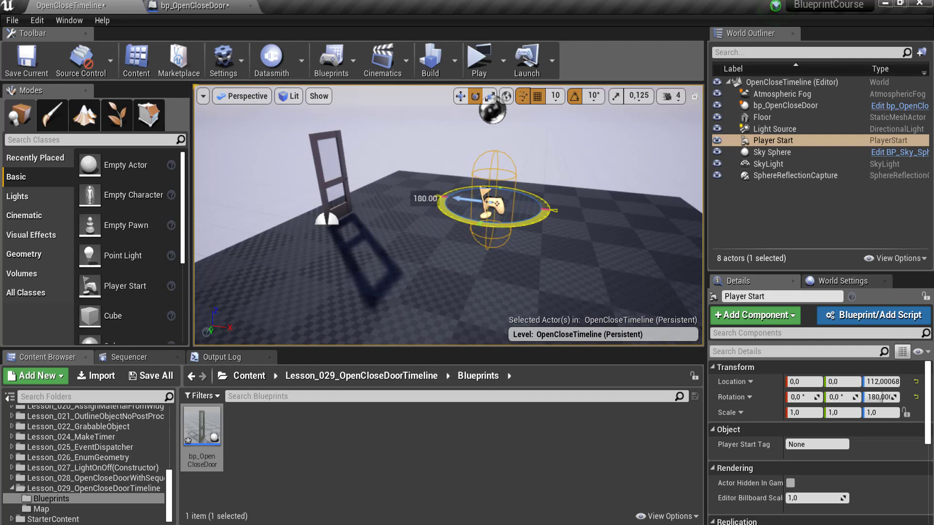
pyautogui.moveTo(505, 241); pyautogui.dragTo(541, 106, button='right')
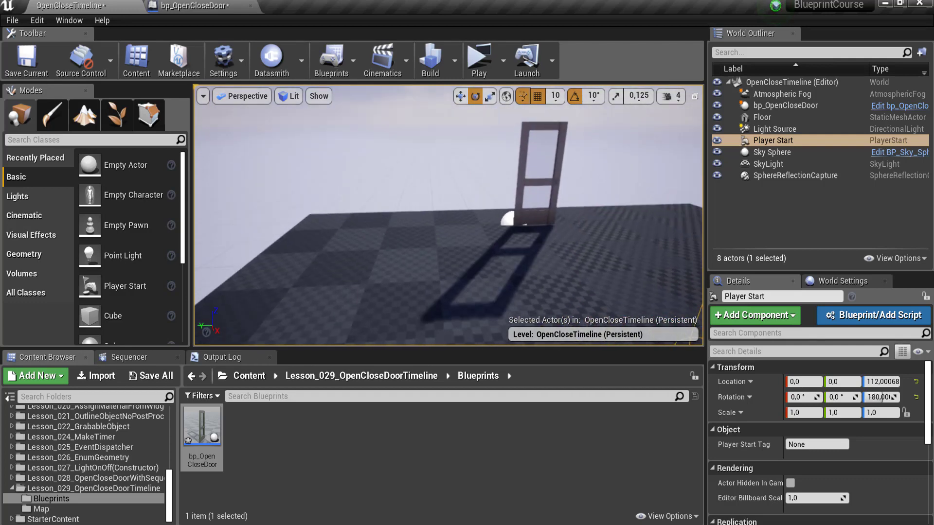
# Launch the standalone preview, walk to the door, and toggle it open and shut with E.
pyautogui.click(479, 60)
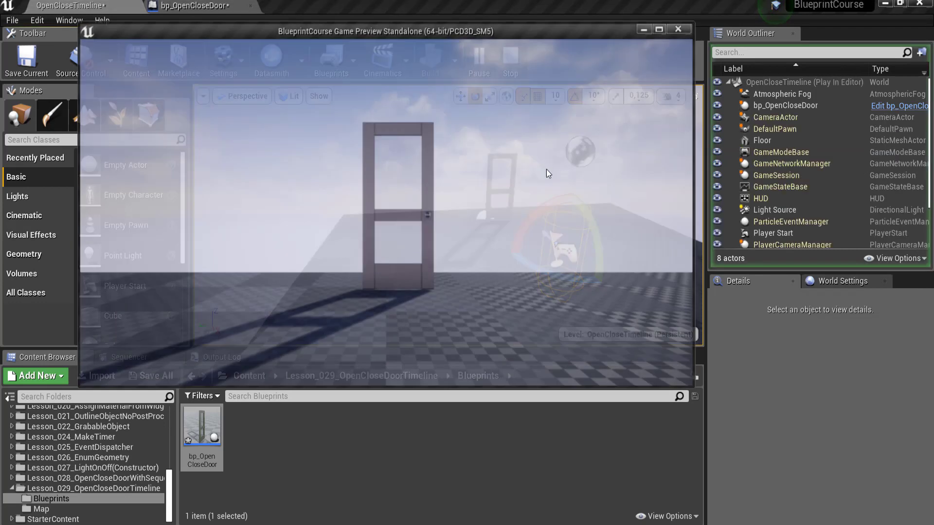
pyautogui.press('w')
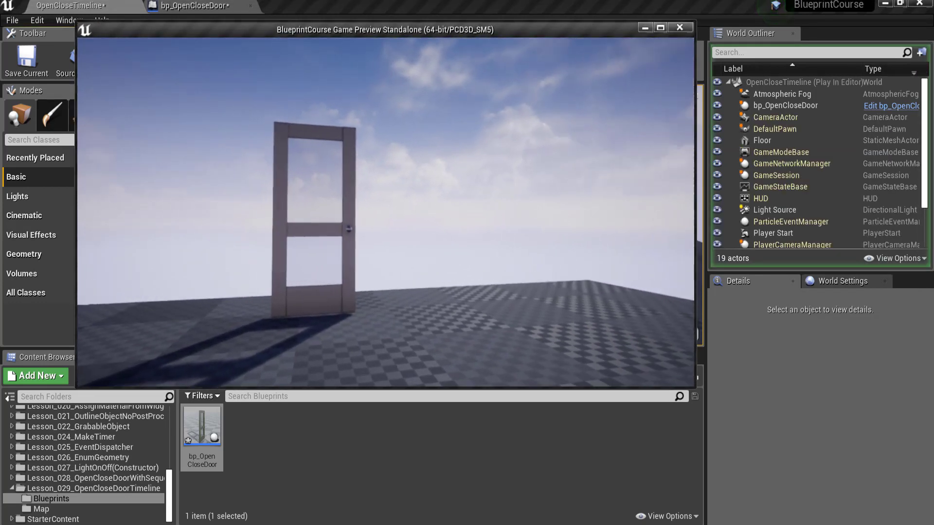
pyautogui.press('w')
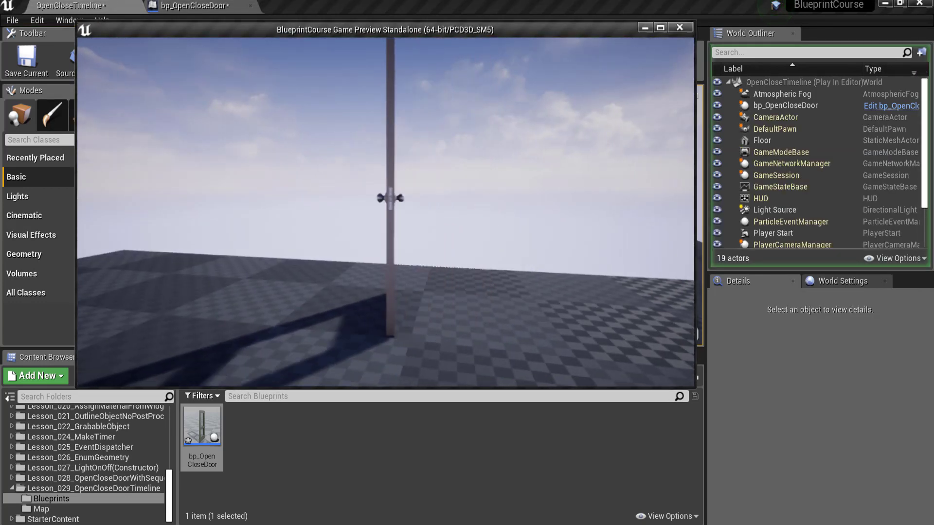
pyautogui.press('w')
pyautogui.press('e')
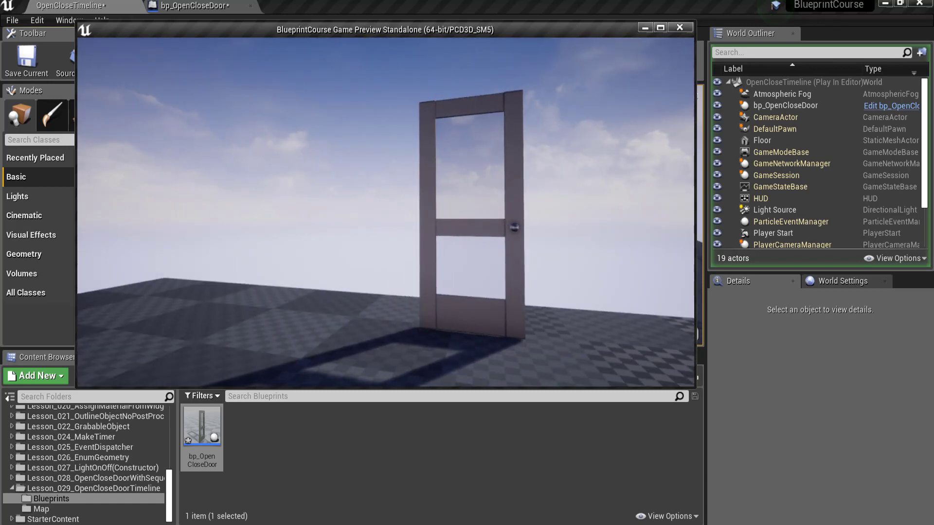
pyautogui.press('e')
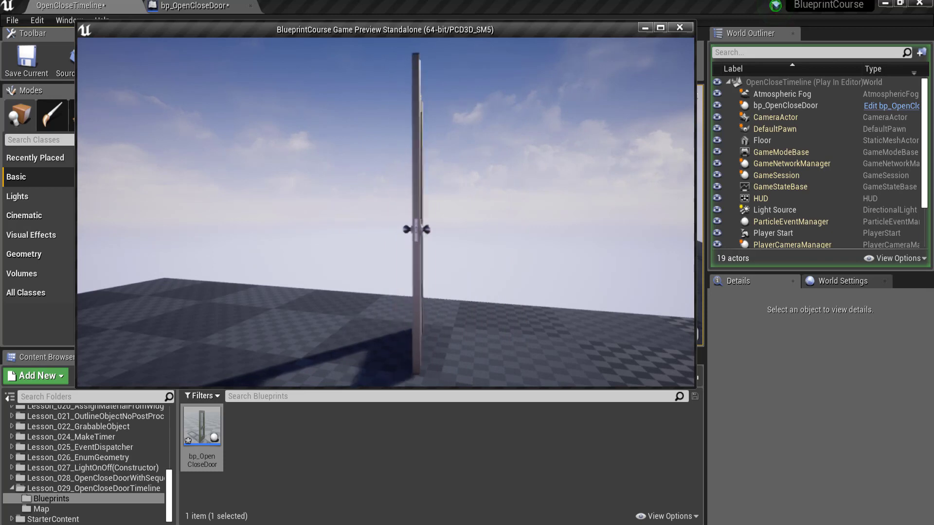
pyautogui.press('e')
# Move around and test opening and closing the door again, then exit with Esc.
pyautogui.press('w')
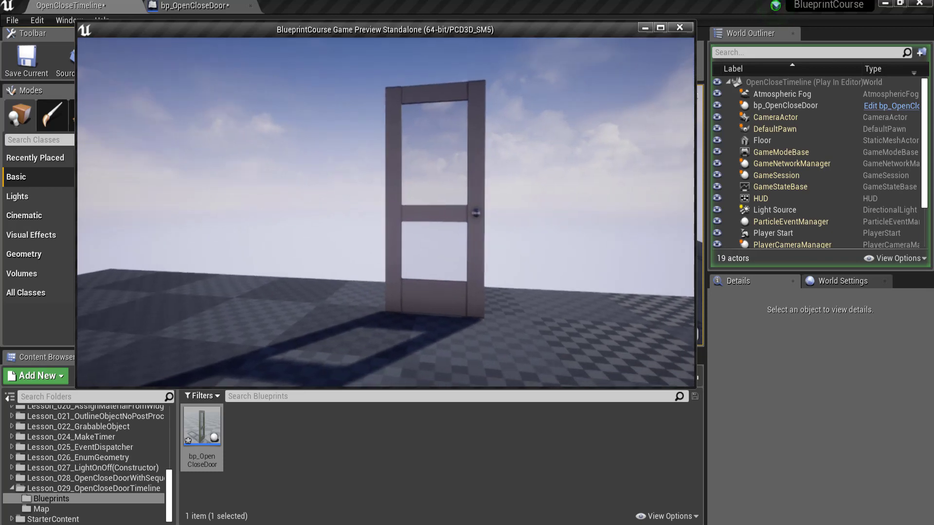
pyautogui.press('s')
pyautogui.press('w')
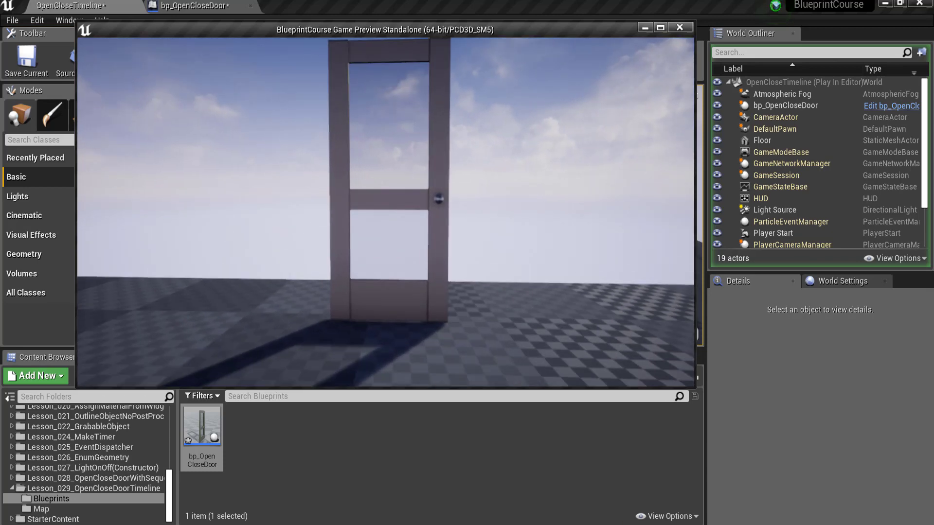
pyautogui.press('e')
pyautogui.press('w')
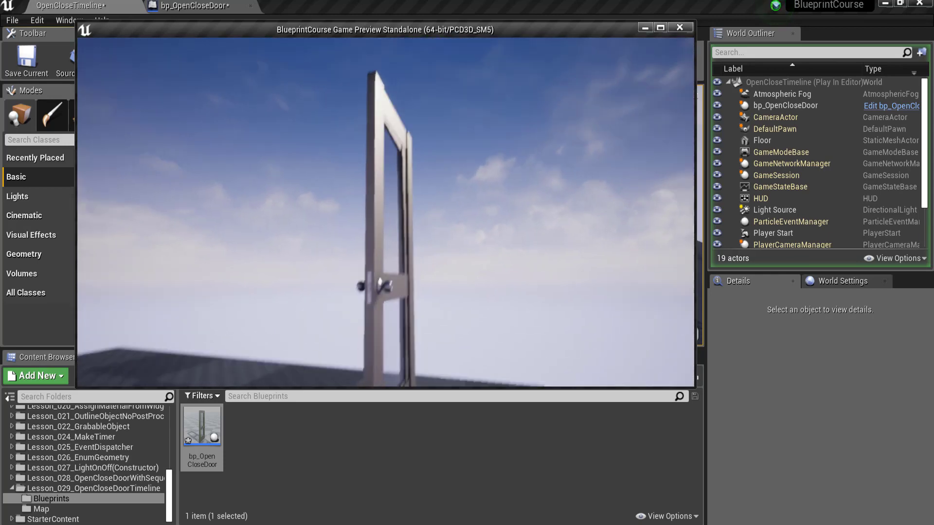
pyautogui.press('s')
pyautogui.press('e')
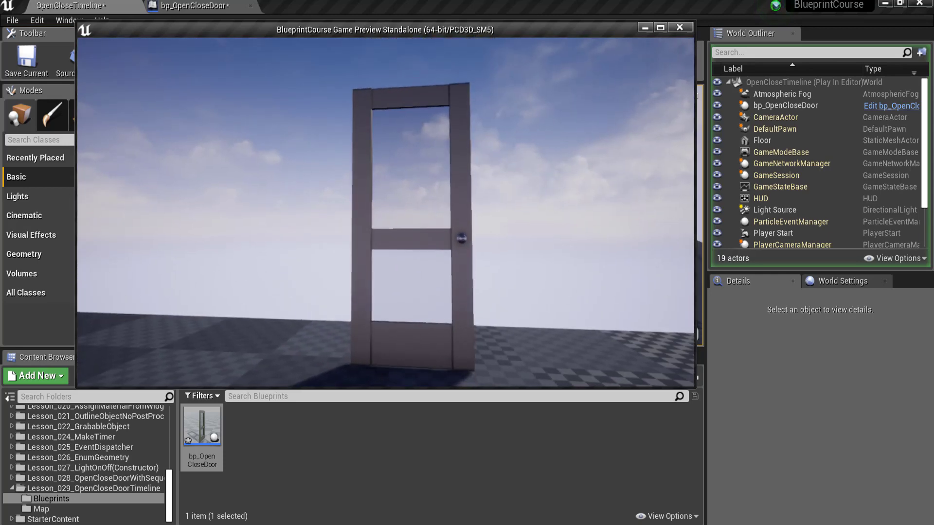
pyautogui.press('Escape')
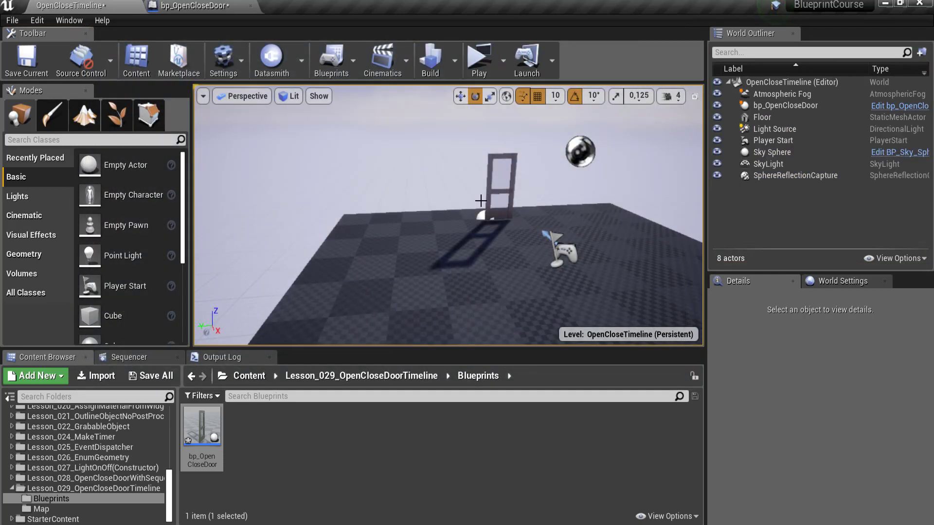
pyautogui.moveTo(449, 215); pyautogui.dragTo(449, 216, button='right')
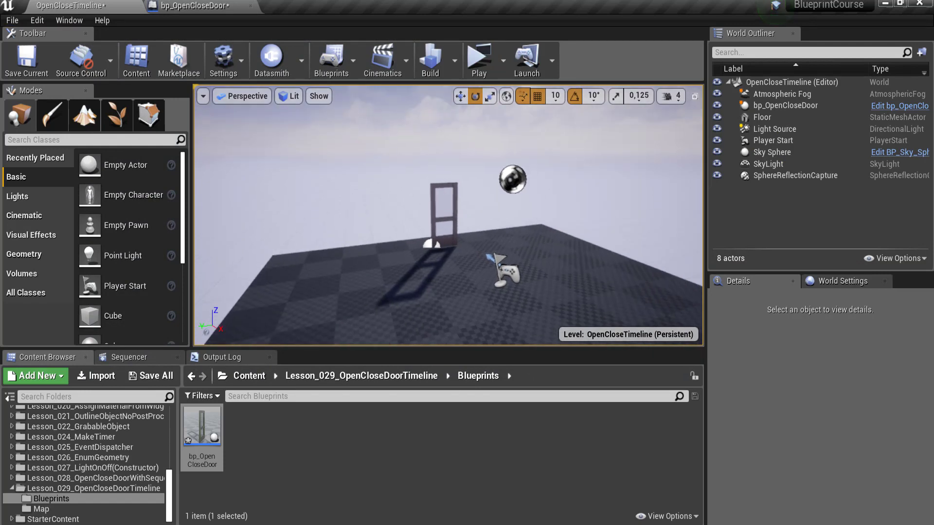